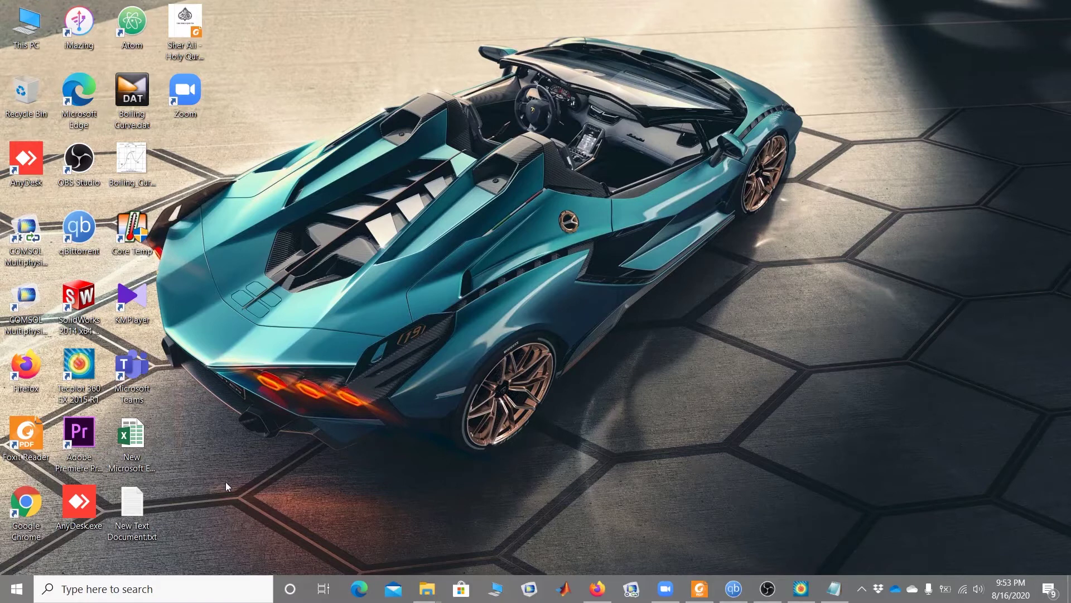
Step: Open the Notepad text document full-screen and examine the opening tag, text and closing tag of the command syntax line
left_click(826, 583)
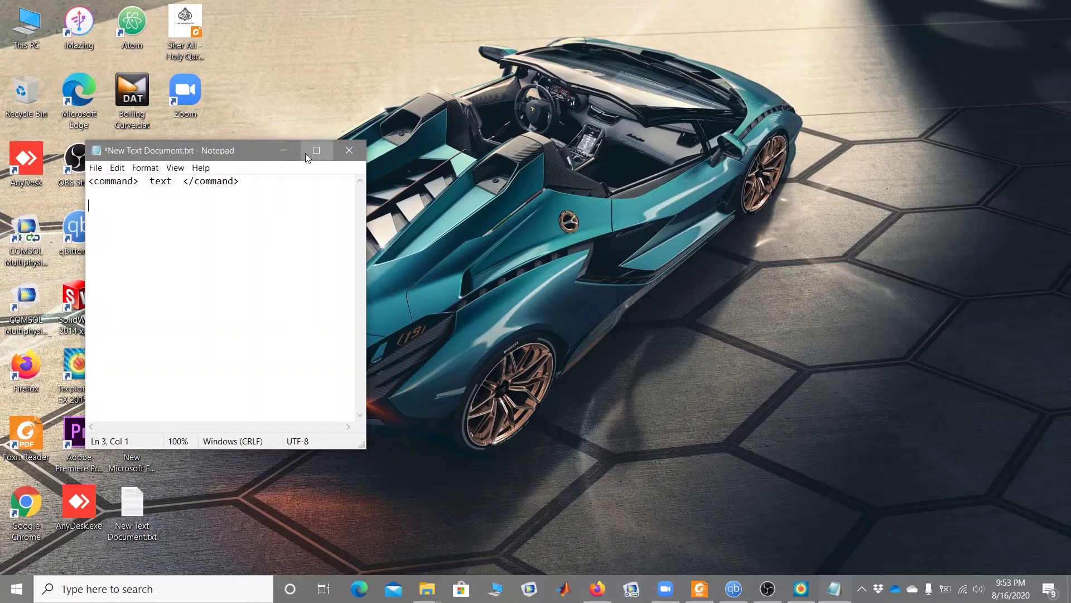
left_click(307, 153)
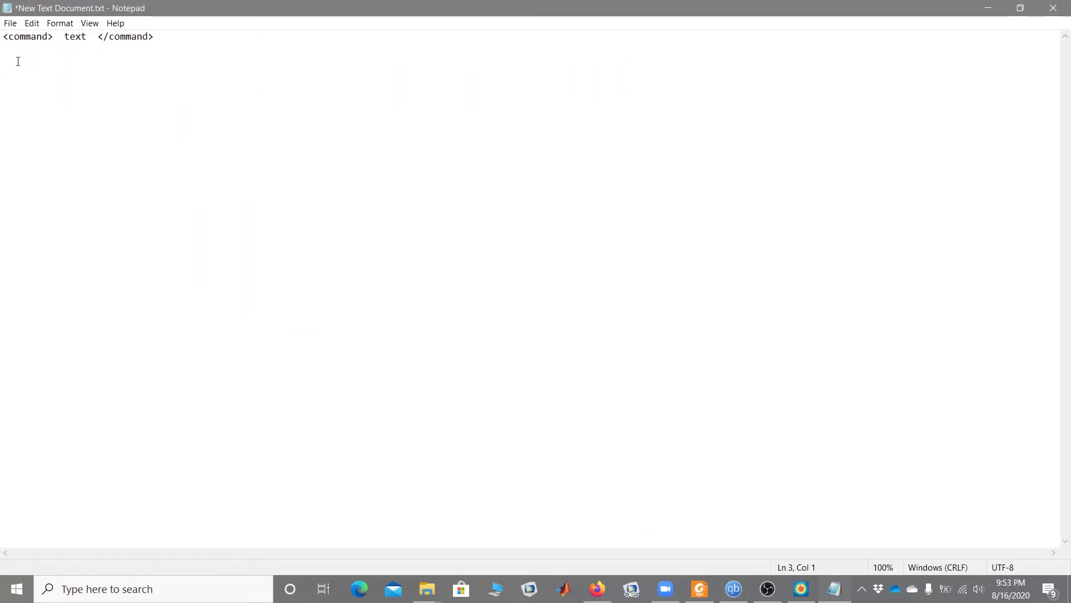
left_click(52, 37)
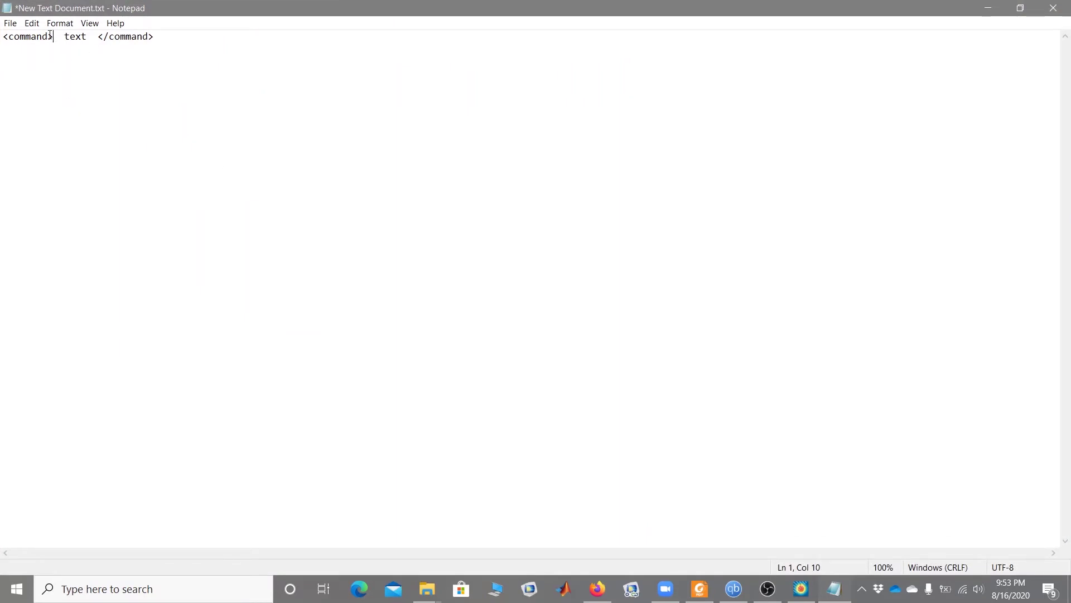
key("shift+Home")
left_click_drag(89, 41, 67, 37)
left_click_drag(98, 37, 156, 38)
left_click(153, 89)
left_click_drag(58, 36, 1, 37)
left_click_drag(65, 37, 90, 38)
key("Right")
key("Right")
key("shift+Right")
left_click_drag(93, 38, 156, 38)
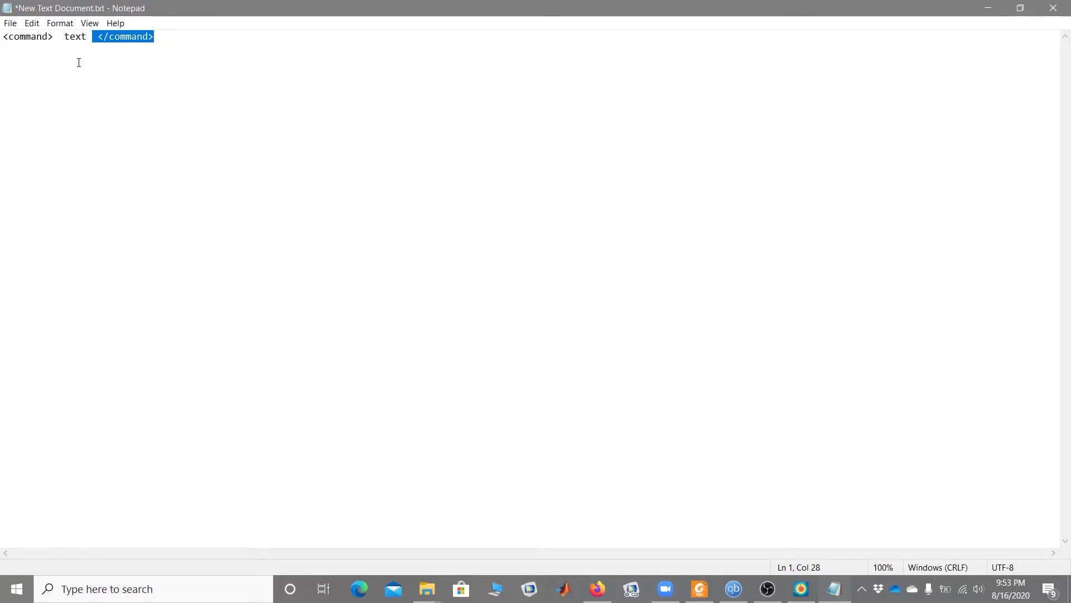
left_click(110, 37)
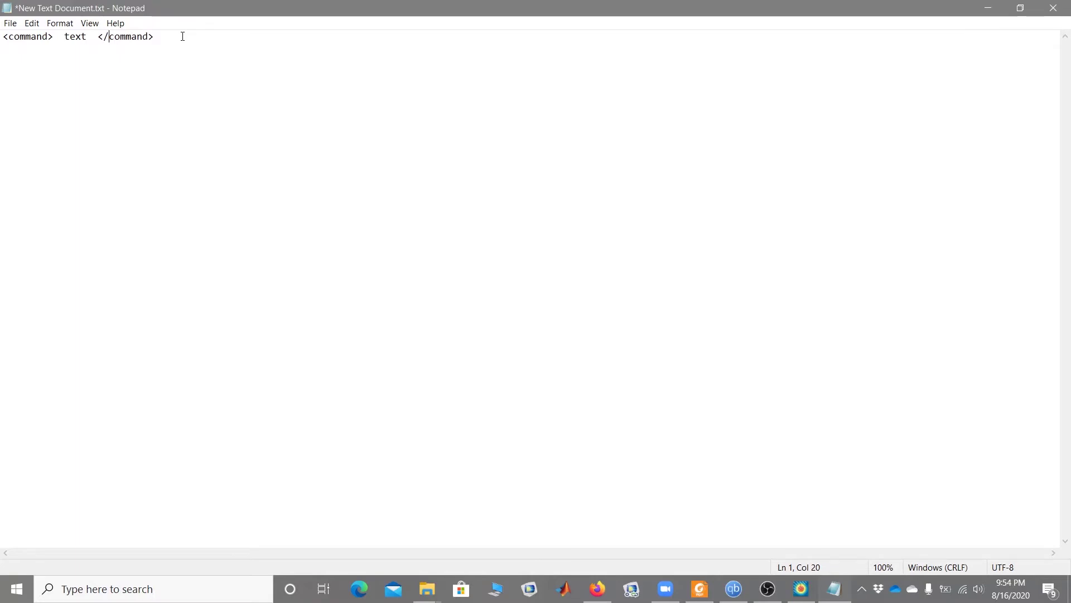
left_click(2, 48)
key("ctrl+a")
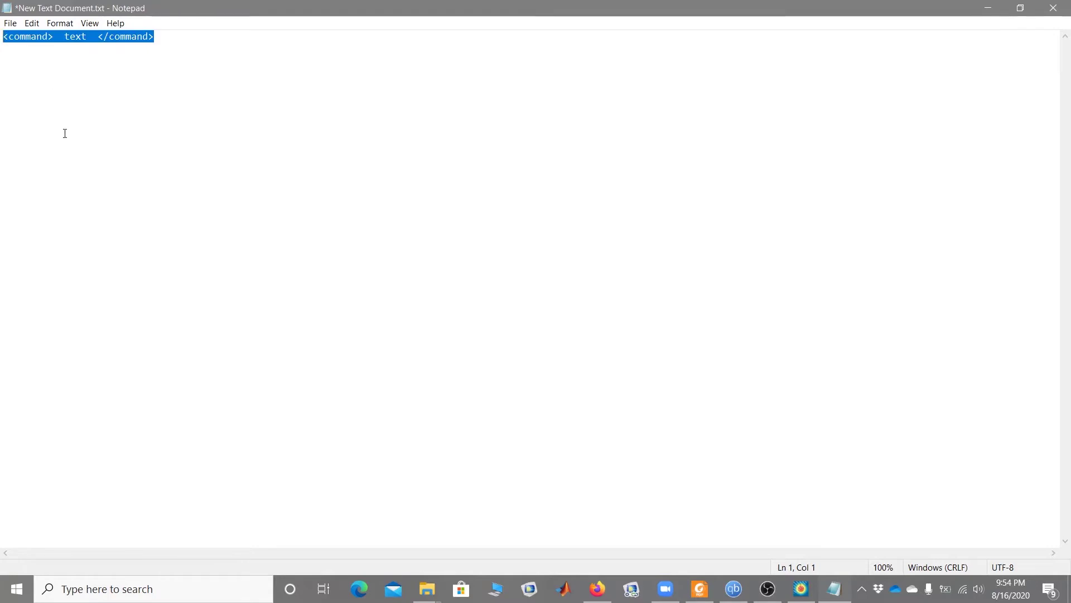
left_click(2, 69)
left_click(49, 36)
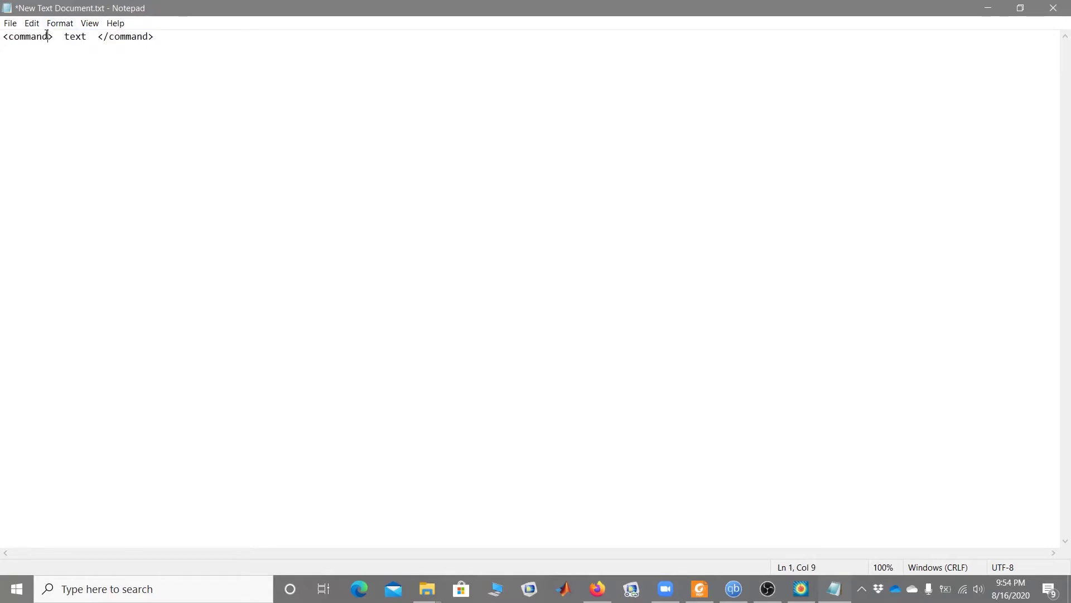
left_click(66, 39)
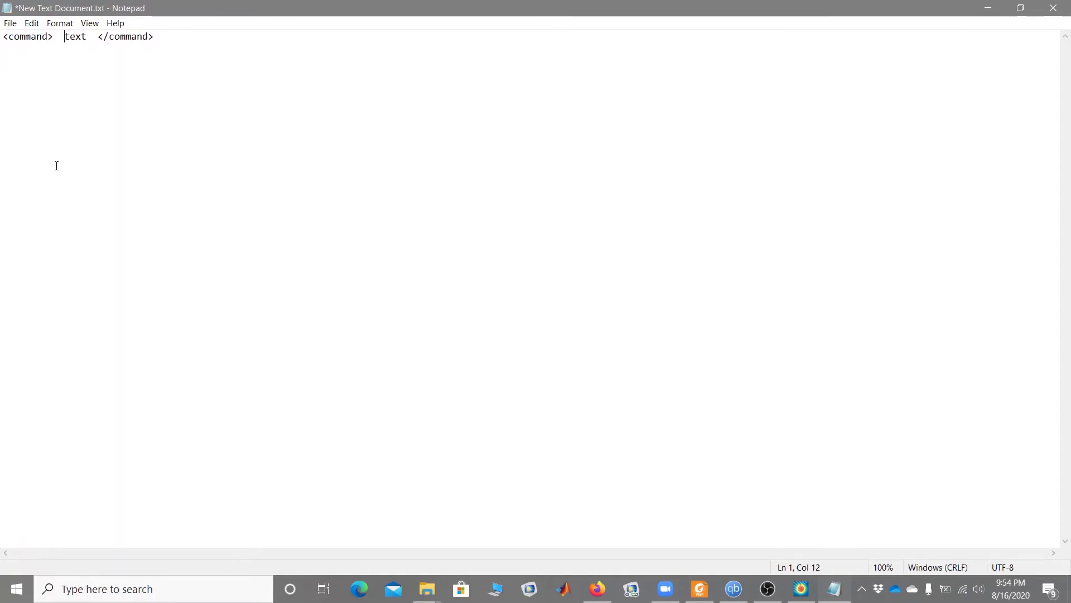
left_click_drag(96, 36, 172, 38)
Step: Add the subscript syntax line "<sub> text </sub>" below the general command line
left_click(171, 36)
key("Return")
key("Return")
key("Return")
type("<>")
type("sub")
key("Right")
type("text ")
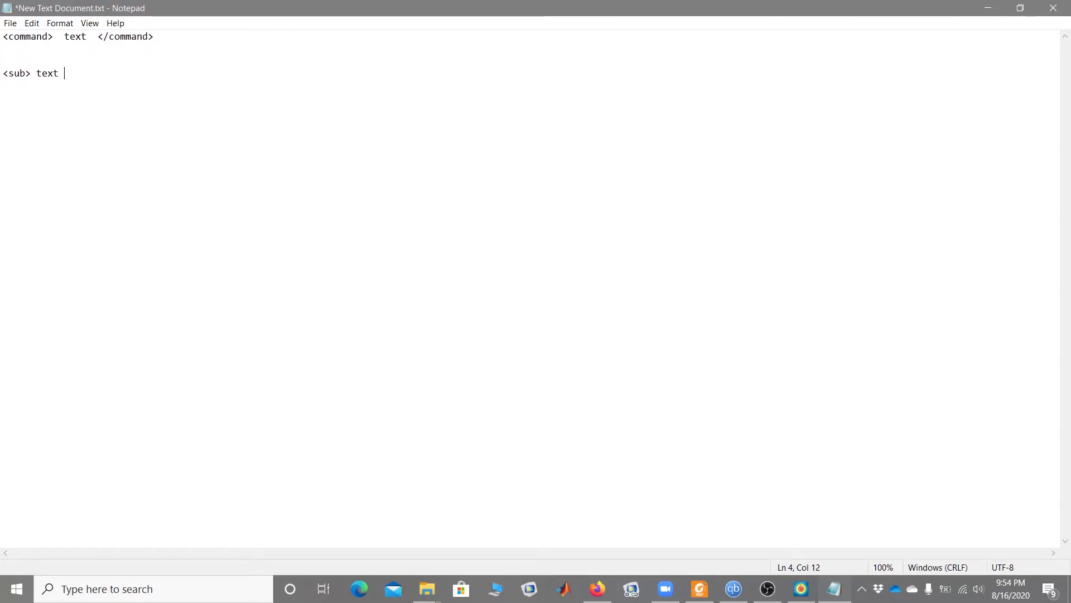
type("<>")
key("Left")
type("/sub")
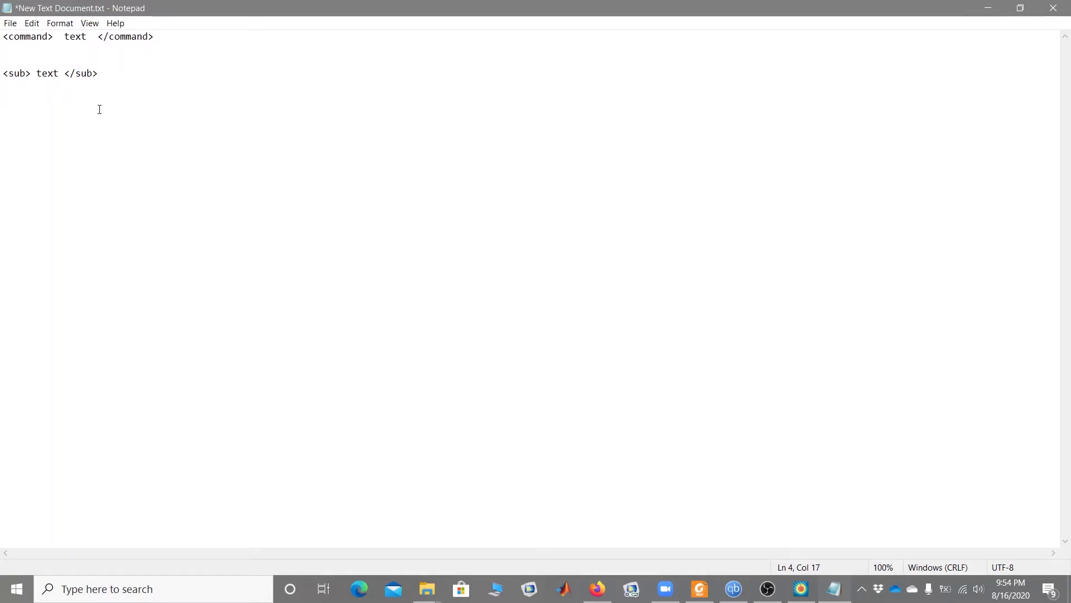
mouse_move(105, 74)
left_mouse_down()
mouse_move(3, 74)
mouse_move(100, 74)
left_mouse_up()
left_click(4, 75)
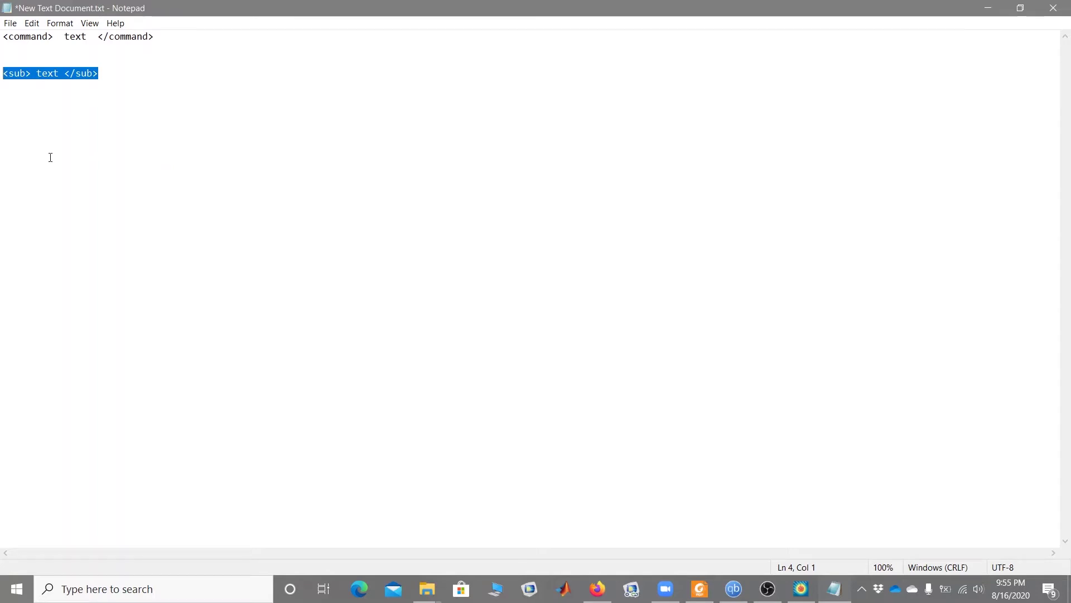
Step: Add the superscript syntax line "<sup> text </sup>" directly beneath the subscript line
left_click(113, 73)
key("Return")
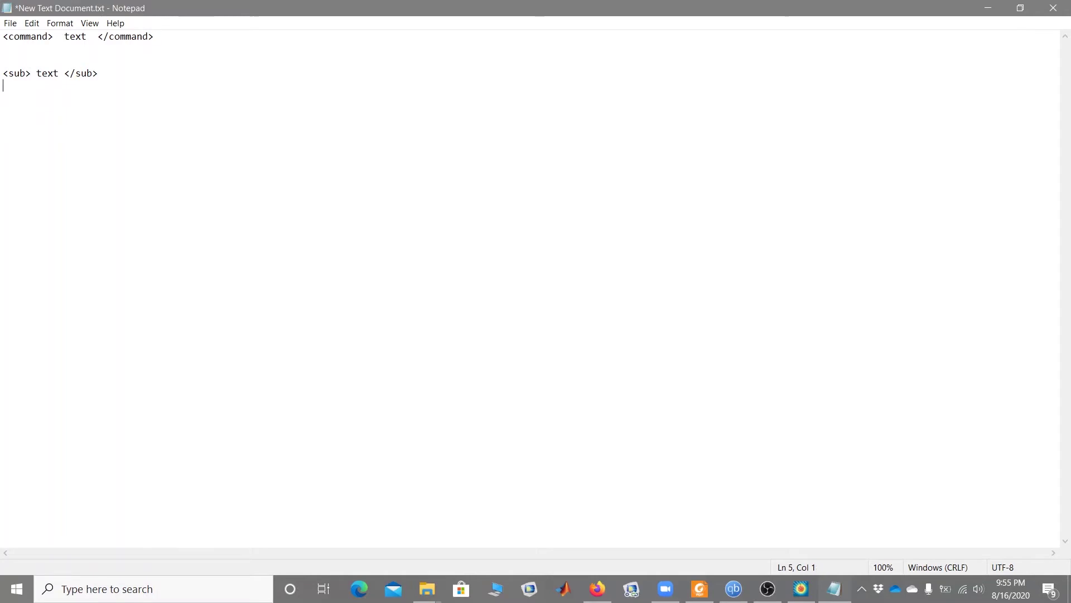
type("<>")
key("Left")
type("sup> text")
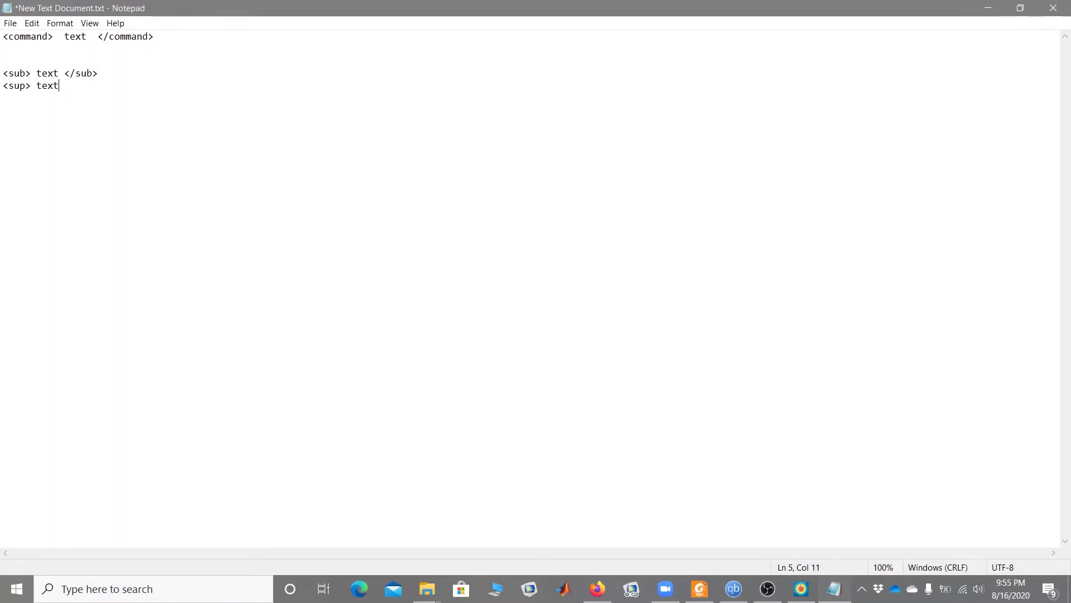
type(" <>")
key("Left")
type("/sup")
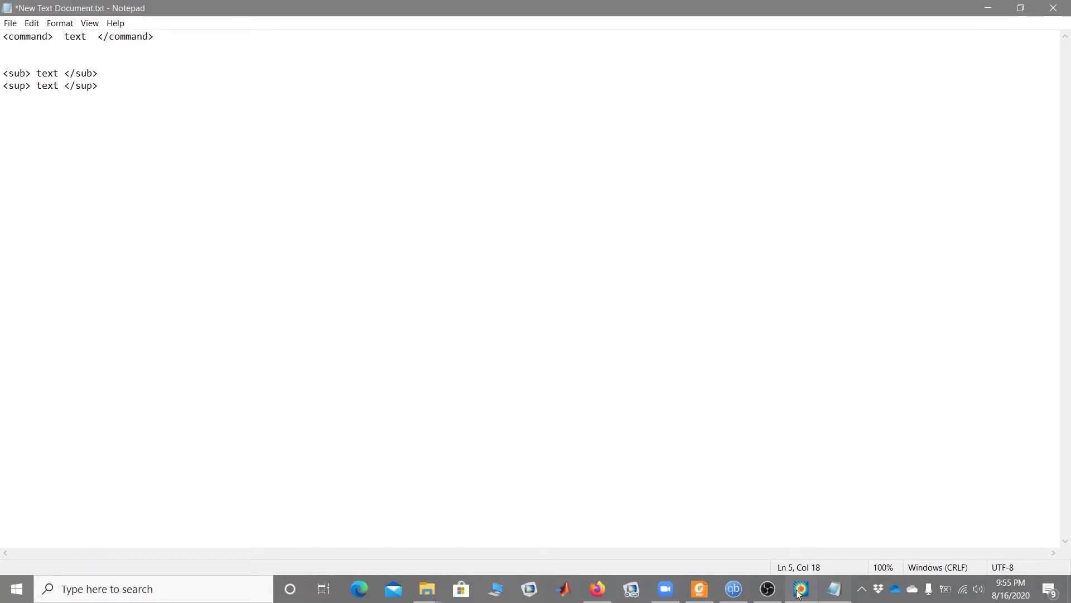
Step: Switch to Tecplot 360 and set the X1 axis title to the custom text "T<sub>max</sub>"
left_click(784, 548)
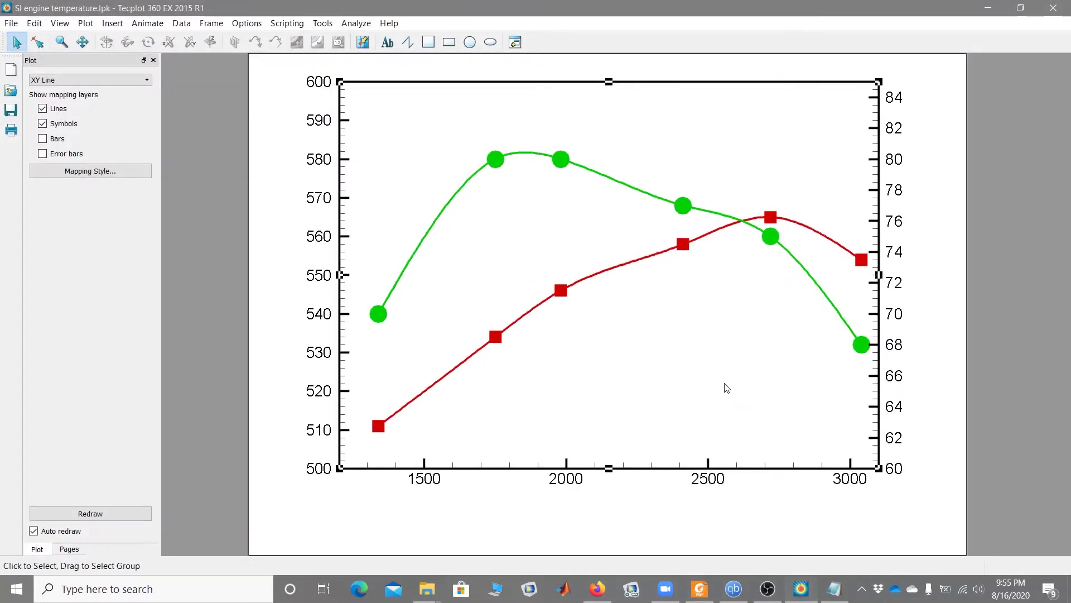
double_click(557, 468)
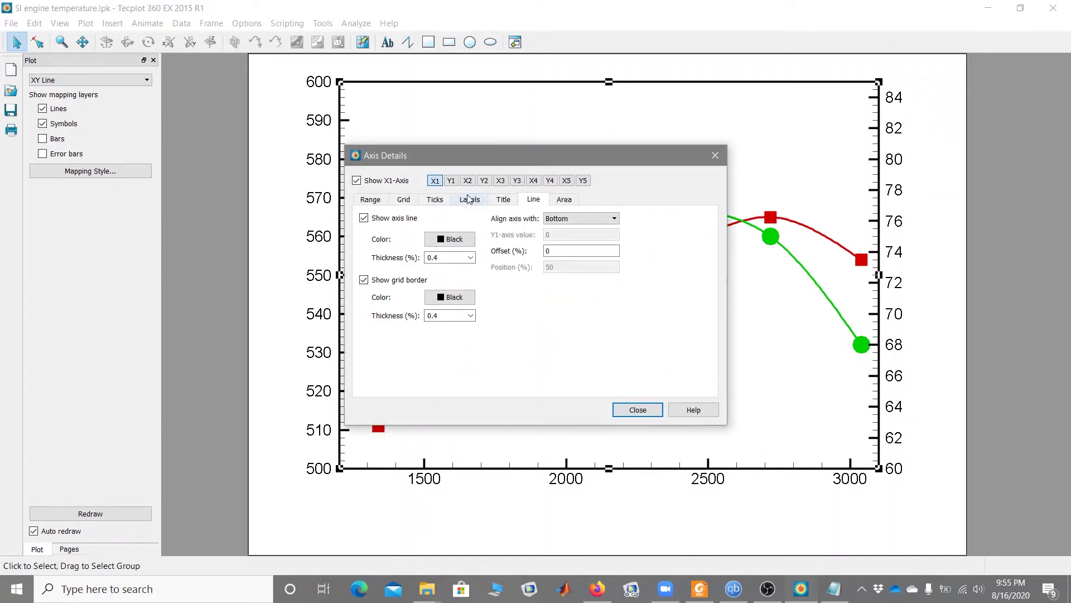
left_click(504, 200)
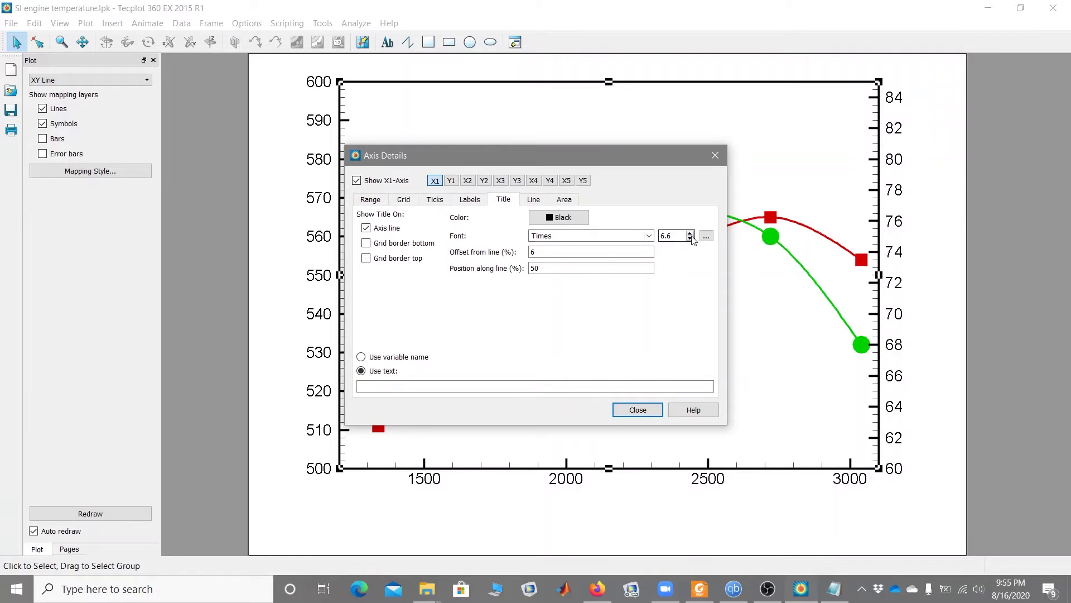
left_click(502, 386)
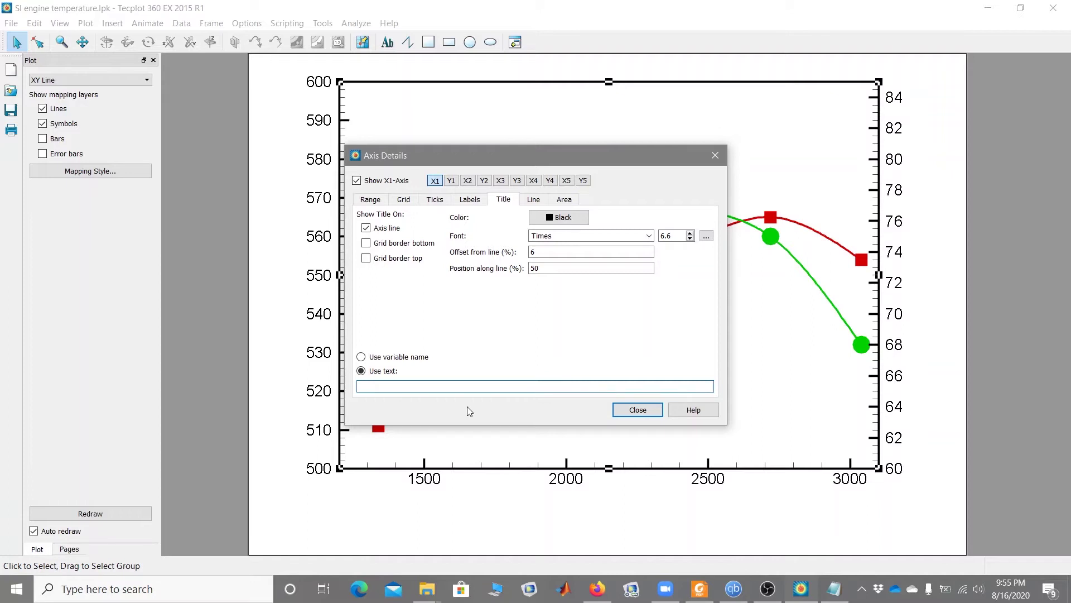
type("T")
type("<>")
type("sub")
type("max")
type("<>")
type("/sub")
key("Return")
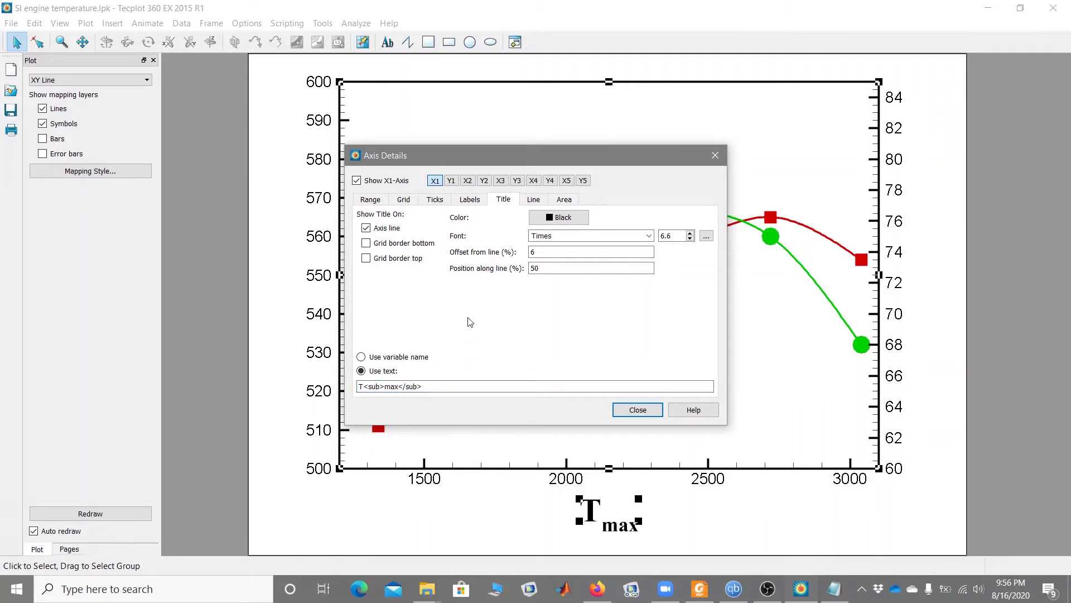
Step: Increase the font size of the X1 axis title to 9.6
left_click(647, 527)
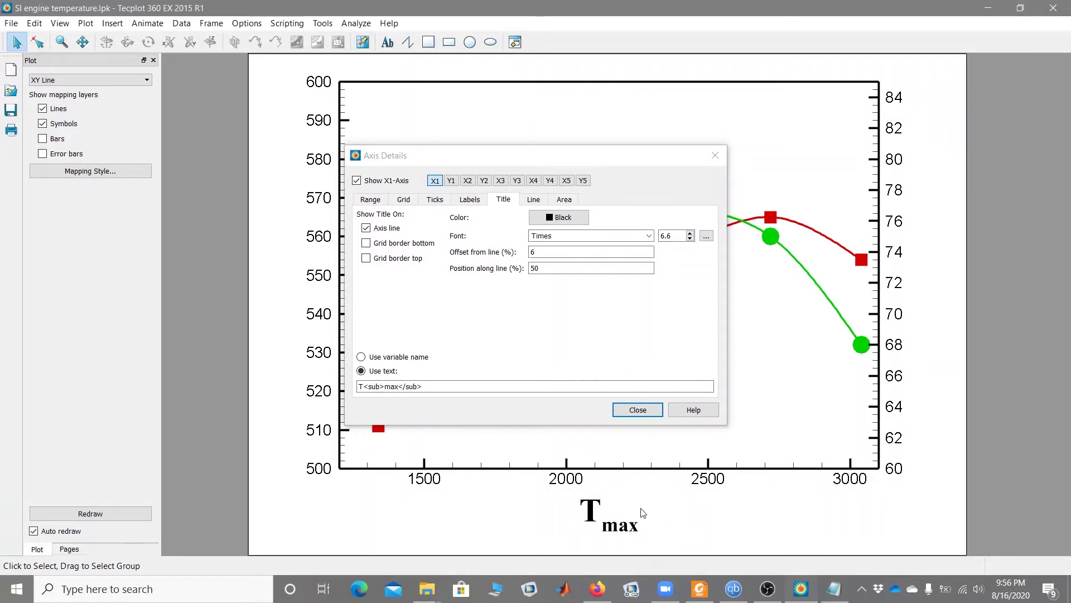
left_click(691, 233)
left_click(691, 233)
left_click(691, 234)
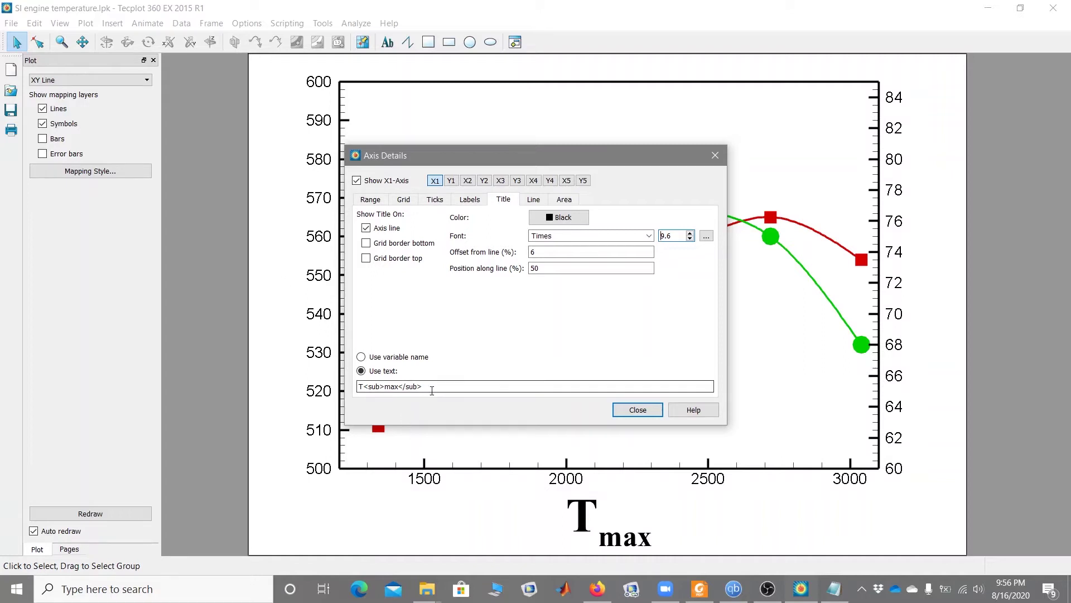
Step: Replace the subscript part of the X1 axis title with a superscript so the text reads "T<sup>1</sup>"
key("BackSpace")
key("BackSpace")
key("BackSpace")
key("BackSpace")
key("BackSpace")
key("BackSpace")
key("BackSpace")
key("BackSpace")
key("BackSpace")
key("BackSpace")
key("BackSpace")
key("BackSpace")
key("BackSpace")
key("BackSpace")
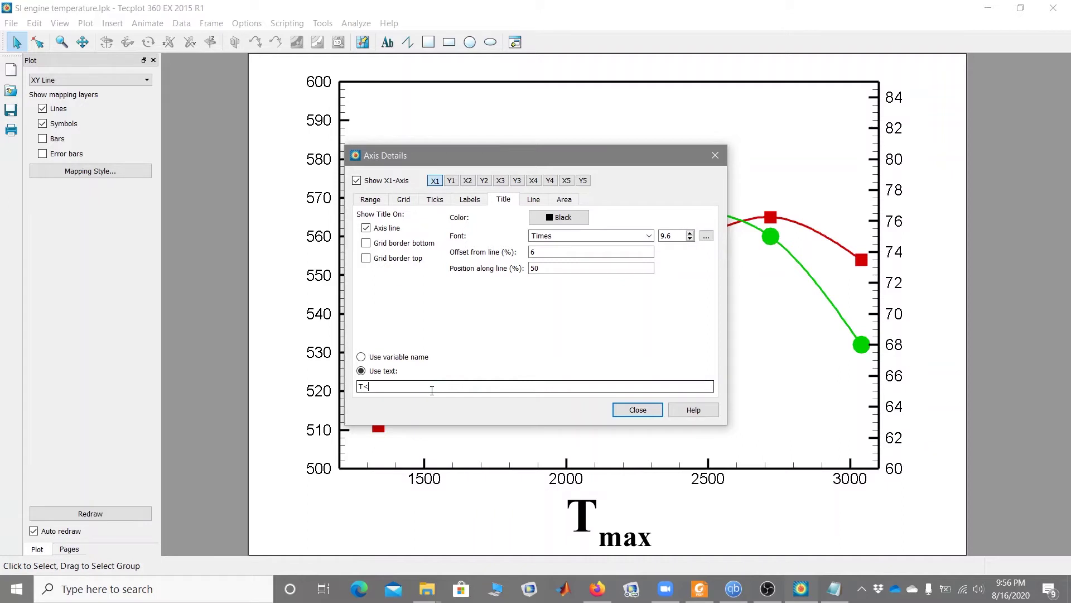
type("<>")
type("sup")
type("1")
type("<>")
type("/sup>")
left_click(459, 320)
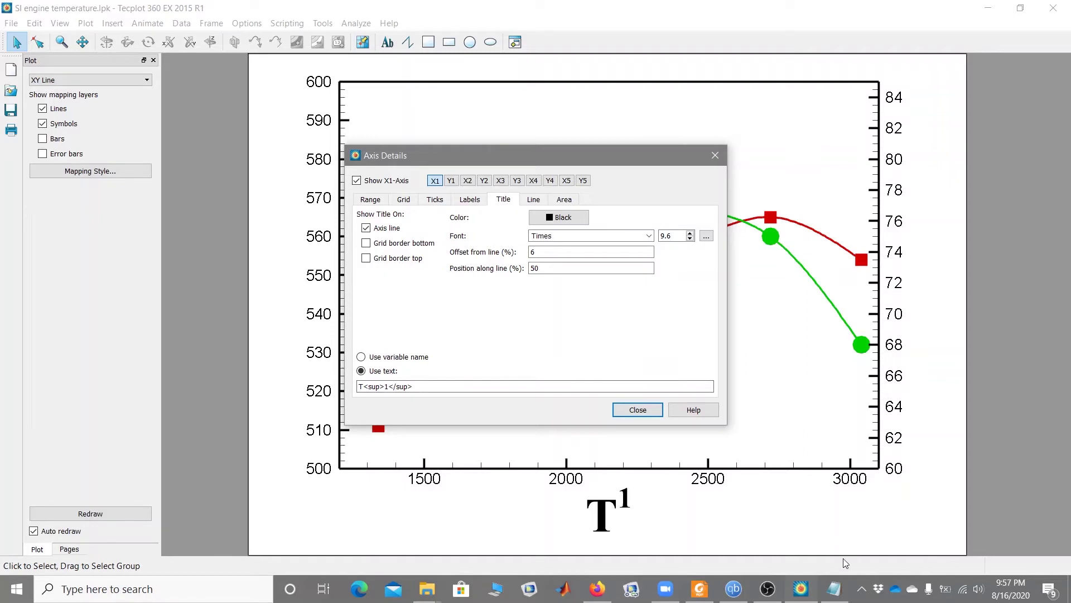
Step: Switch to the Notepad document and add the Greek syntax line "<greek> text </greek>" below the superscript line
mouse_move(840, 587)
left_click(821, 530)
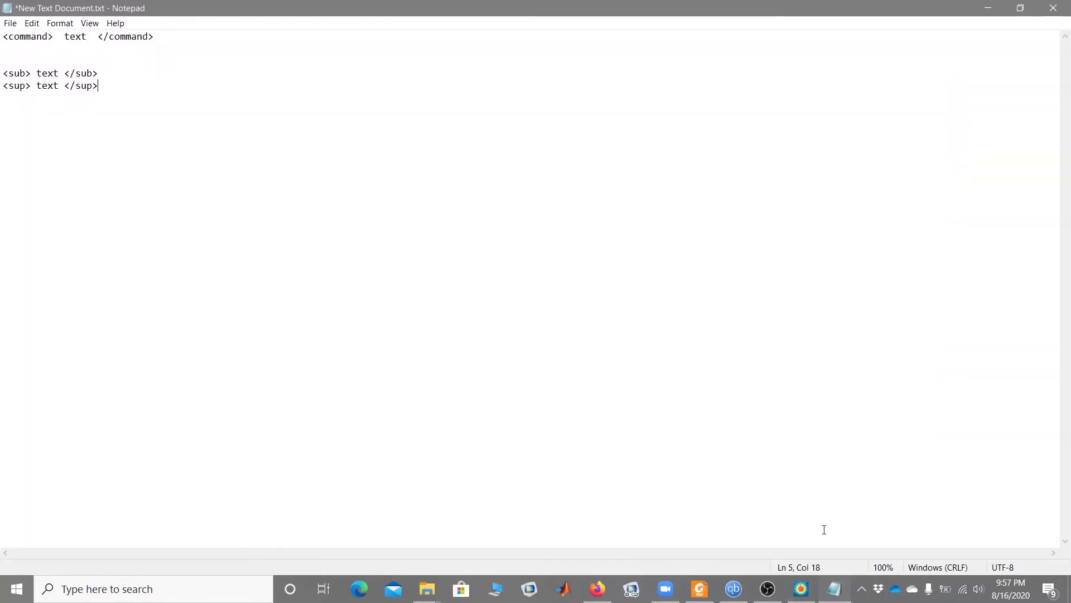
key("Return")
key("Return")
type("<>")
key("Left")
type("greek")
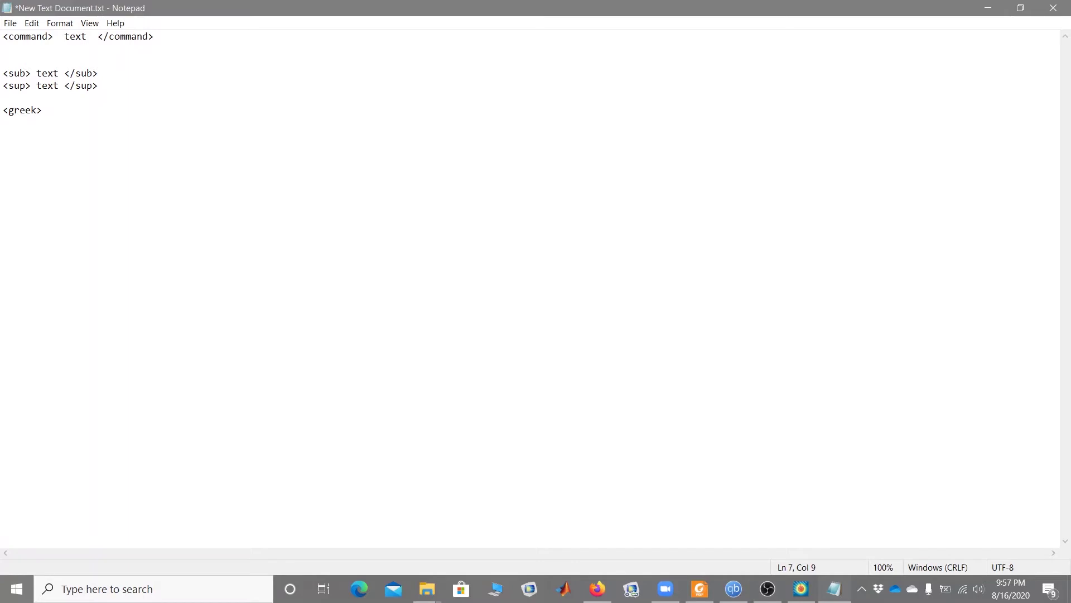
type("text")
type(" <>")
type("/gree")
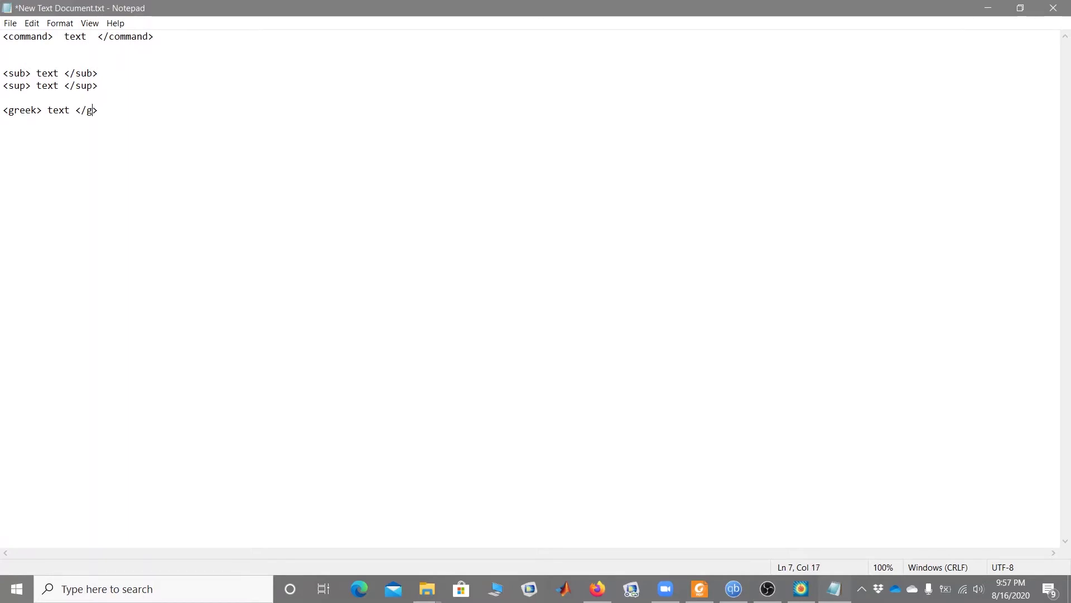
type("k")
left_click_drag(47, 110, 70, 114)
left_click(18, 304)
Step: Switch to Firefox and look up the name and initial letter of alpha in Overleaf's Greek letters list
left_click(598, 589)
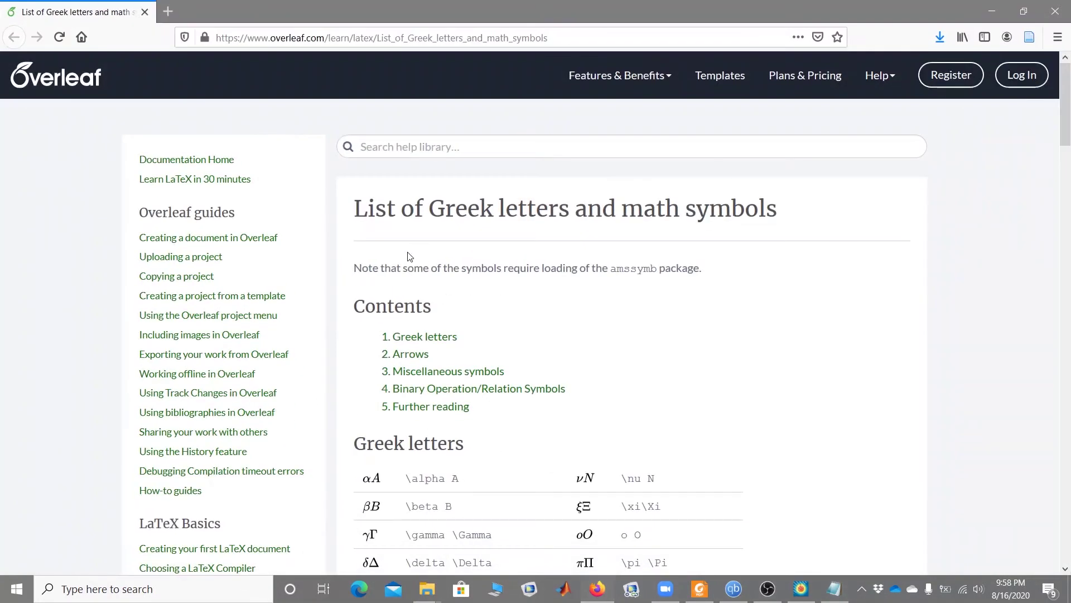
scroll(408, 256, "down", 5)
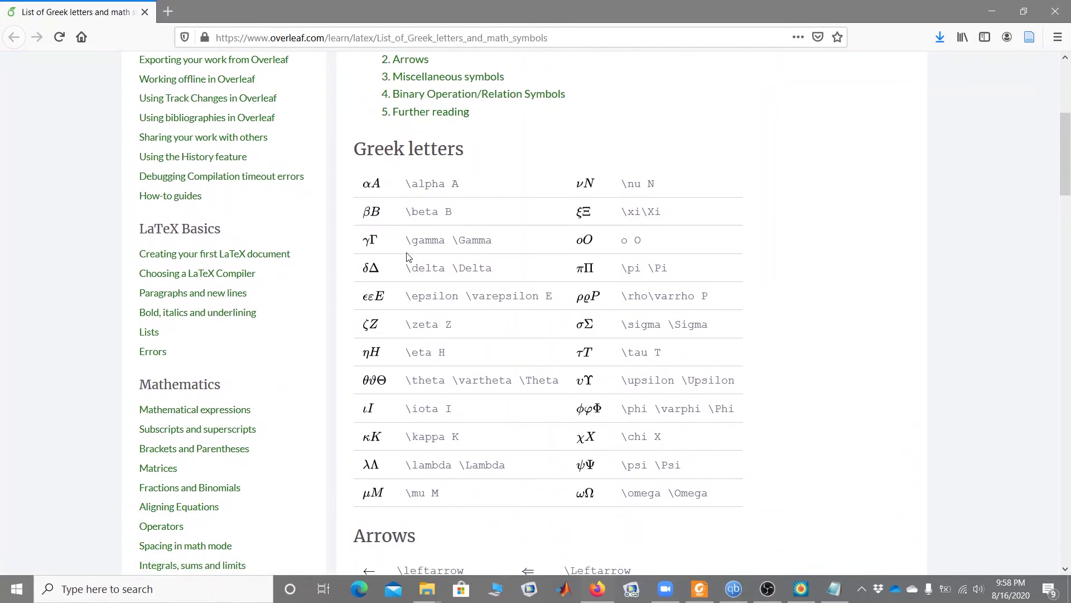
scroll(408, 257, "down", 1)
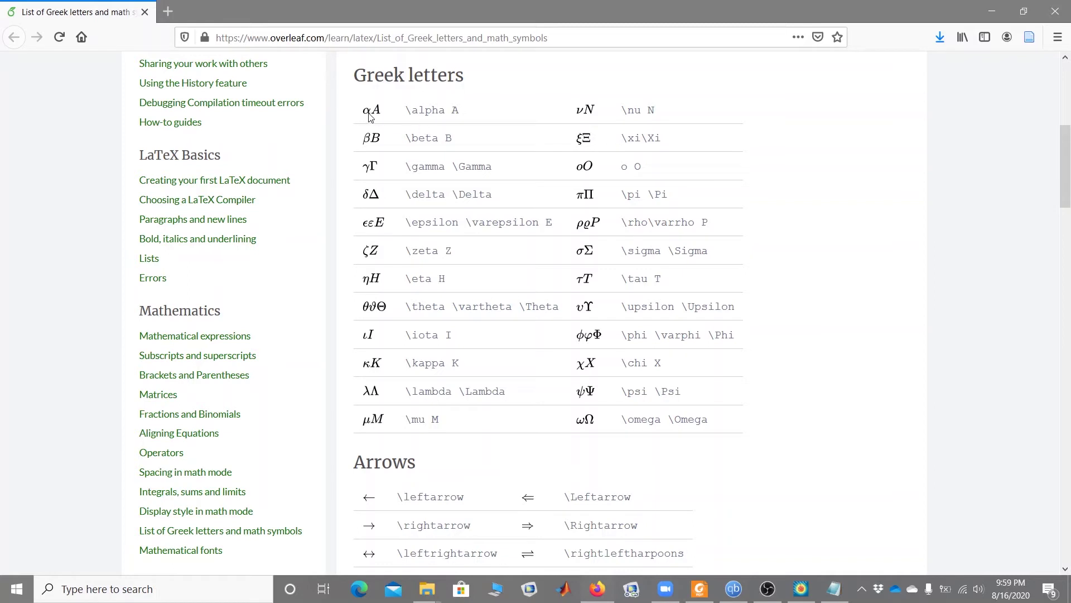
double_click(412, 109)
left_click_drag(419, 109, 412, 109)
Step: Switch to Tecplot 360 and replace the X1 axis title text with "<greek> a </greek>"
left_click(800, 588)
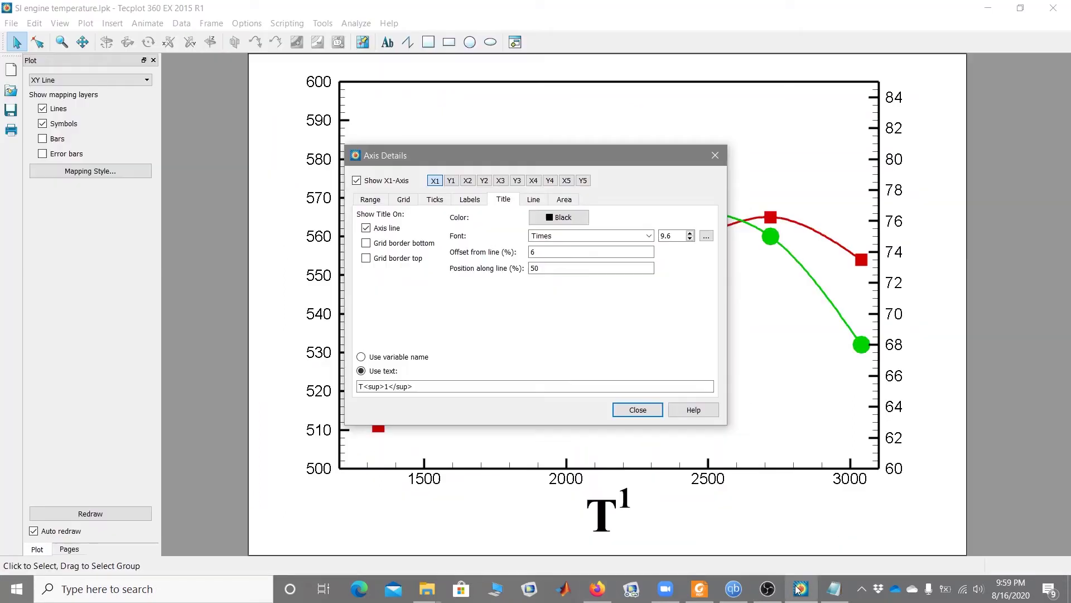
left_click_drag(428, 391, 1, 389)
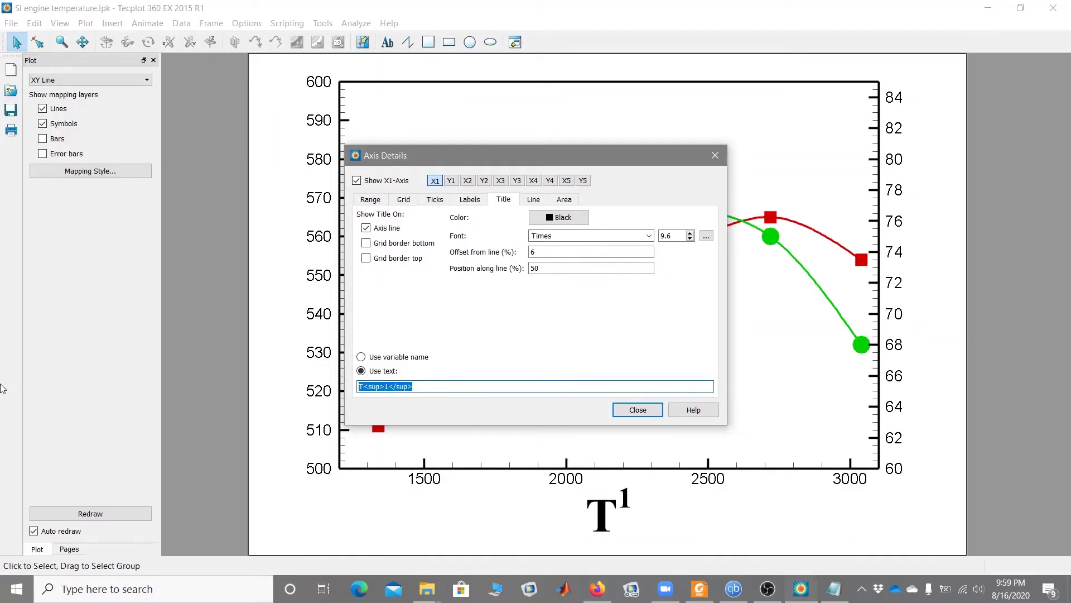
type("<>")
type("greek")
type(" <>")
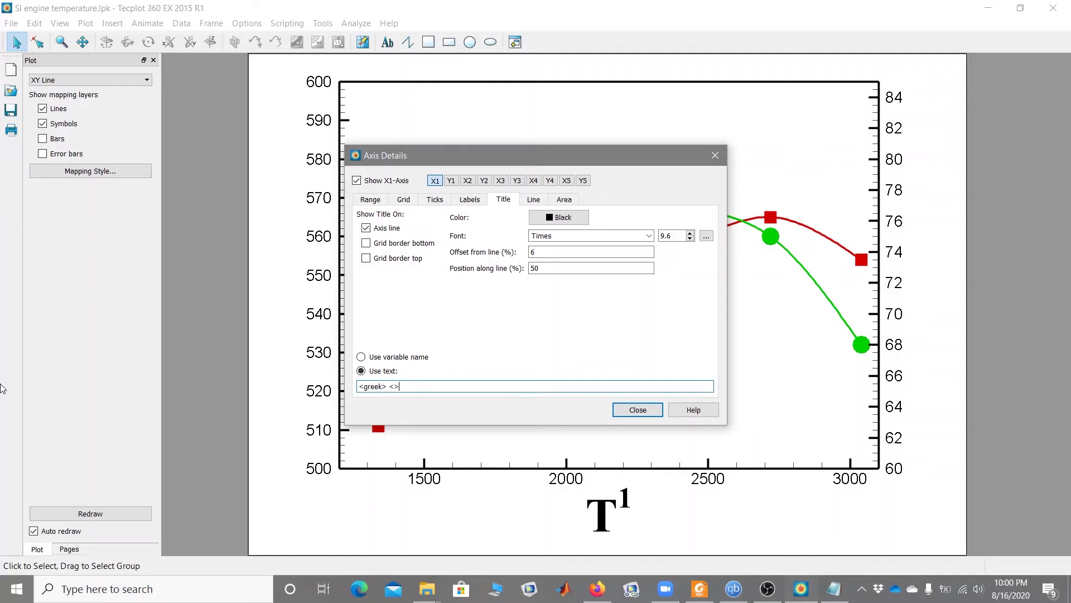
type("/greek")
type("a")
left_click(471, 326)
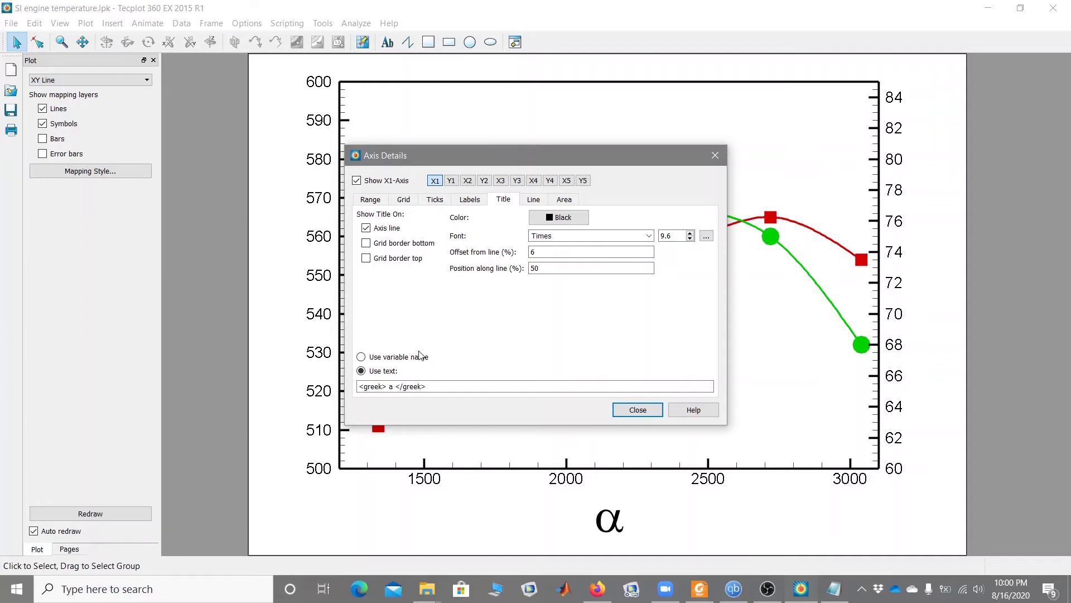
Step: Look up beta's initial letter in Firefox's Overleaf Greek list, and set the X1 axis title in Tecplot 360 to "<greek> b </greek>"
left_click(598, 589)
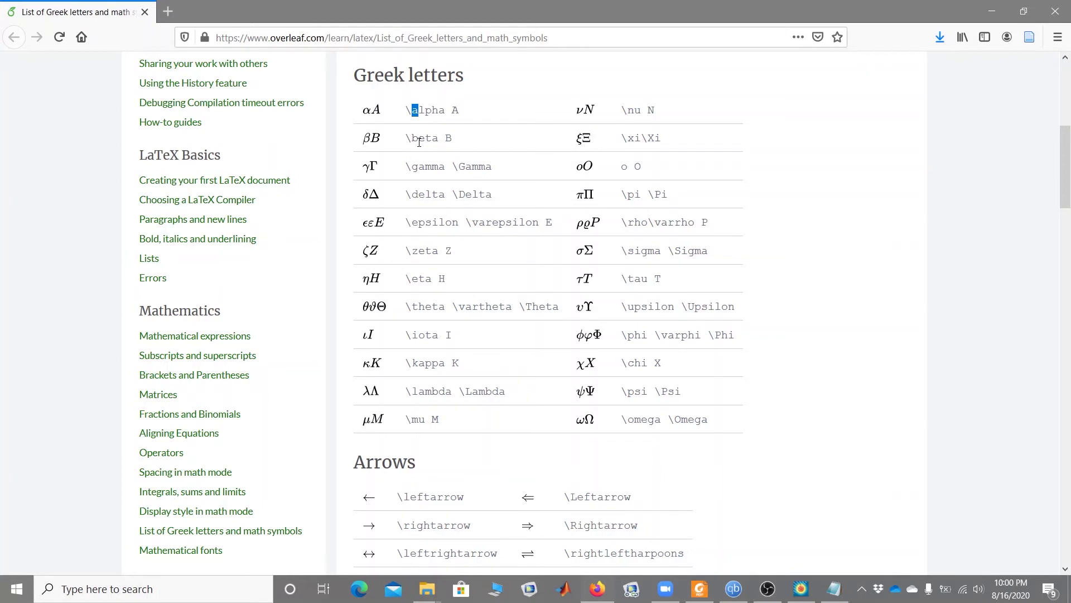
left_click_drag(418, 141, 412, 140)
left_click(801, 588)
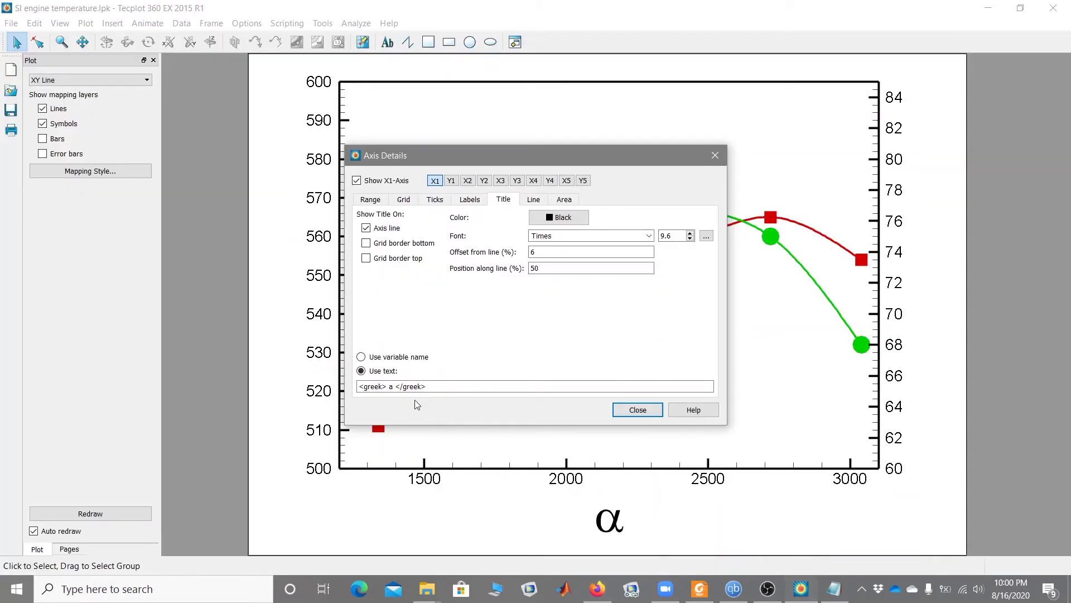
left_click(395, 387)
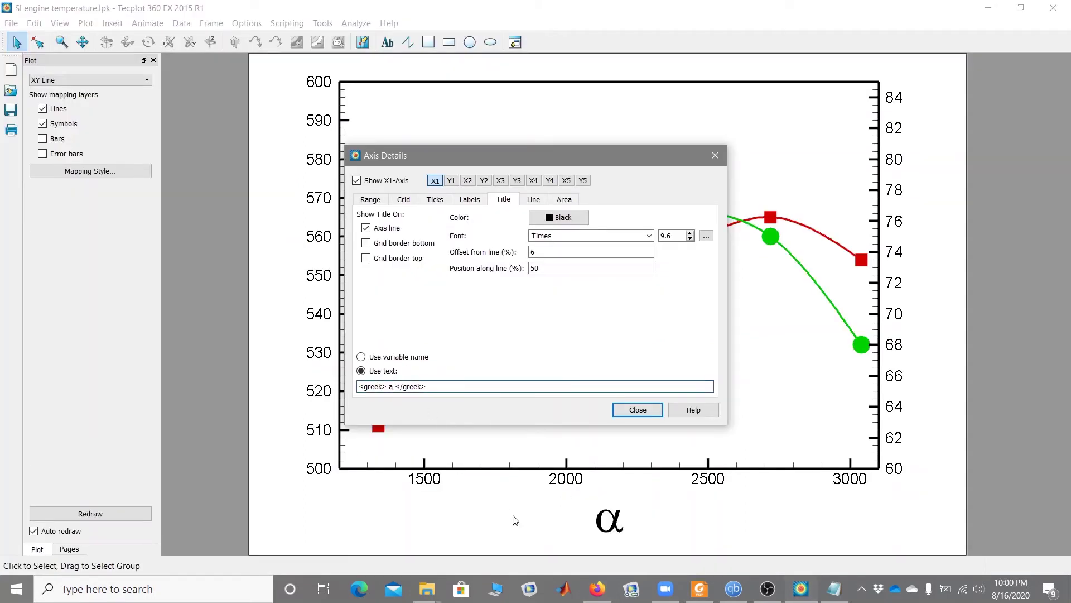
key("BackSpace")
type("b")
key("Return")
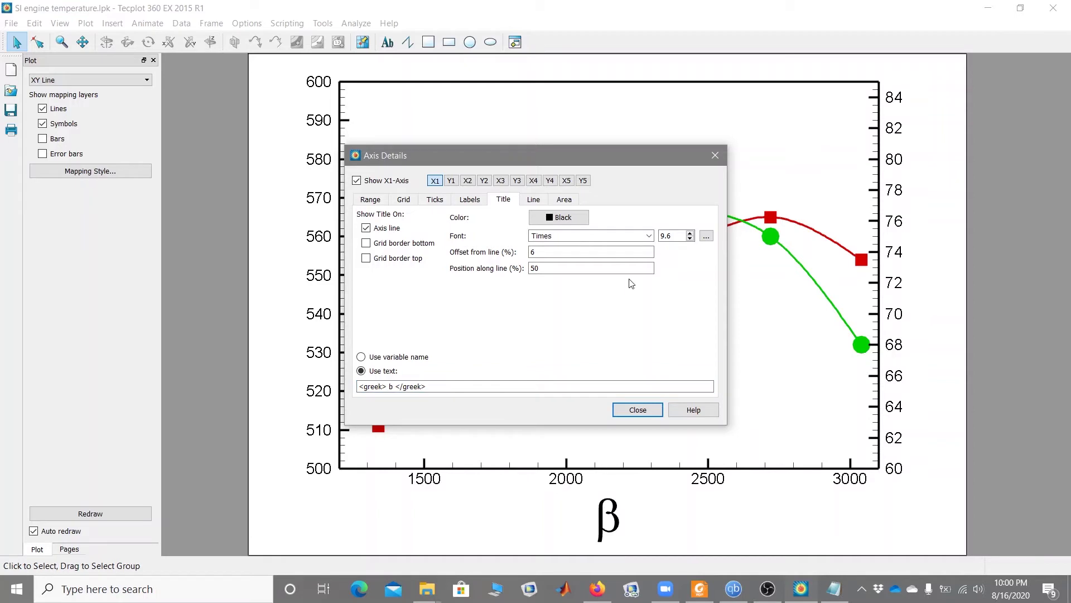
Step: Increase the X1 axis title's font size to 11.6 and change its text to "<greek> g </greek>" for gamma
left_click(690, 232)
left_click(690, 233)
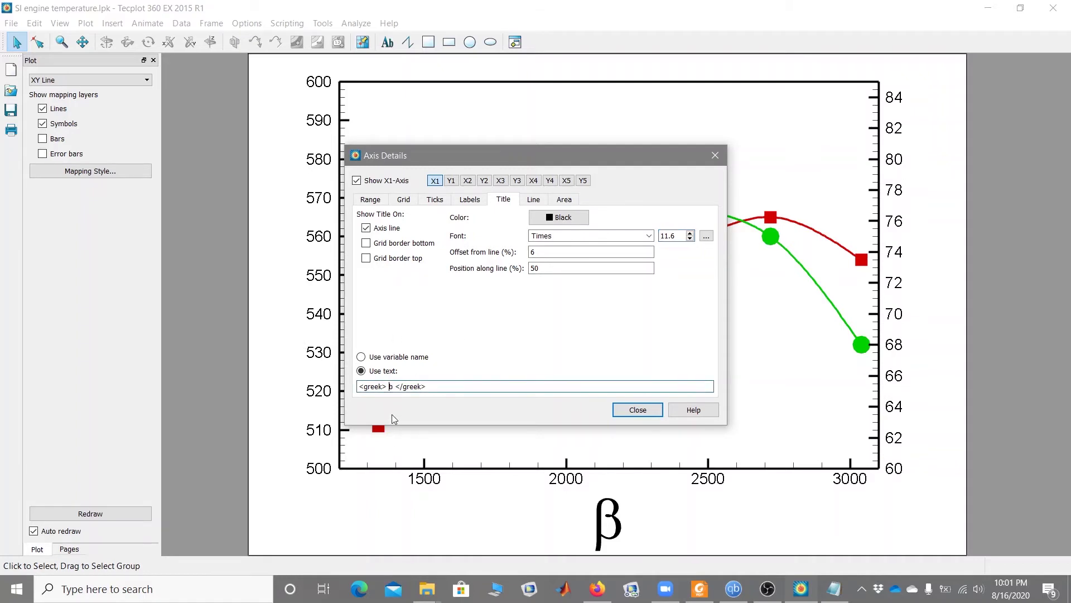
key("BackSpace")
type("g")
left_click(437, 309)
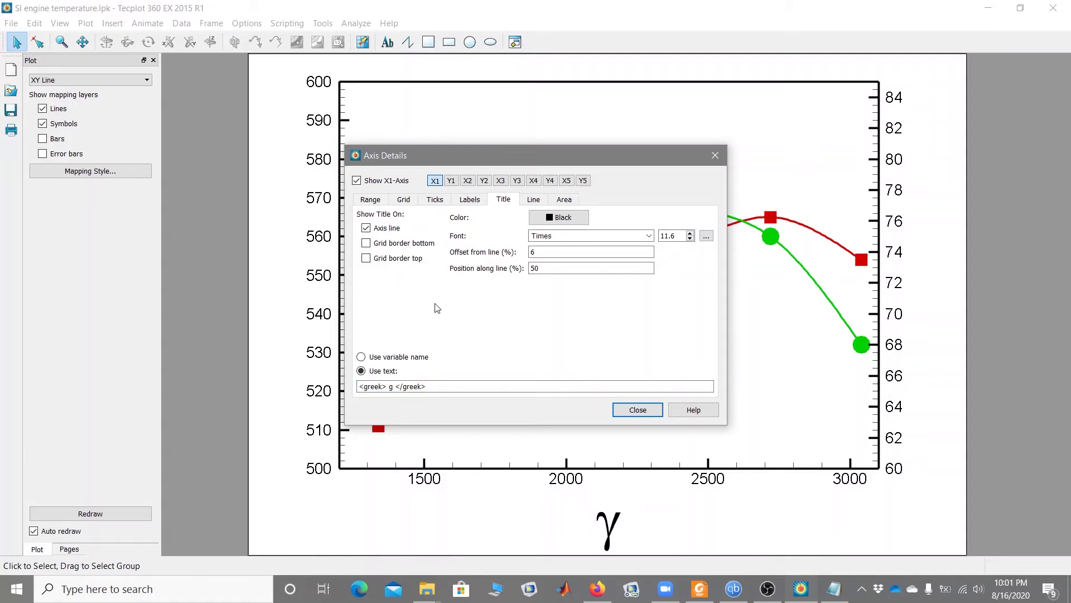
Step: Change the X1 axis title to "<greek> l </greek>" for lambda, followed by "<greek> r </greek>" for rho, applying each one
left_click(390, 386)
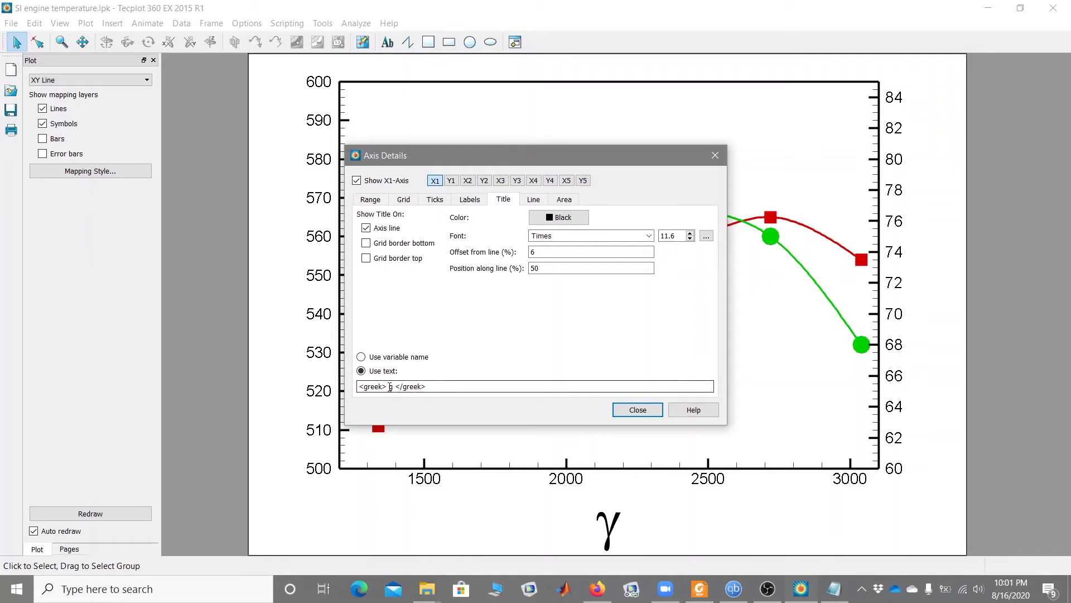
key("BackSpace")
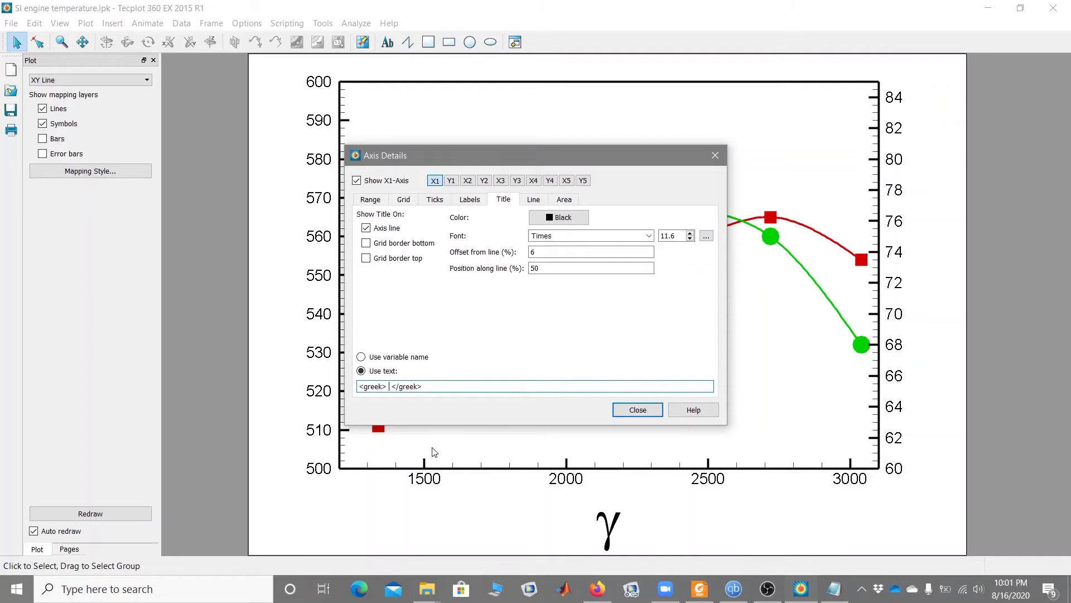
type("l")
left_click(497, 327)
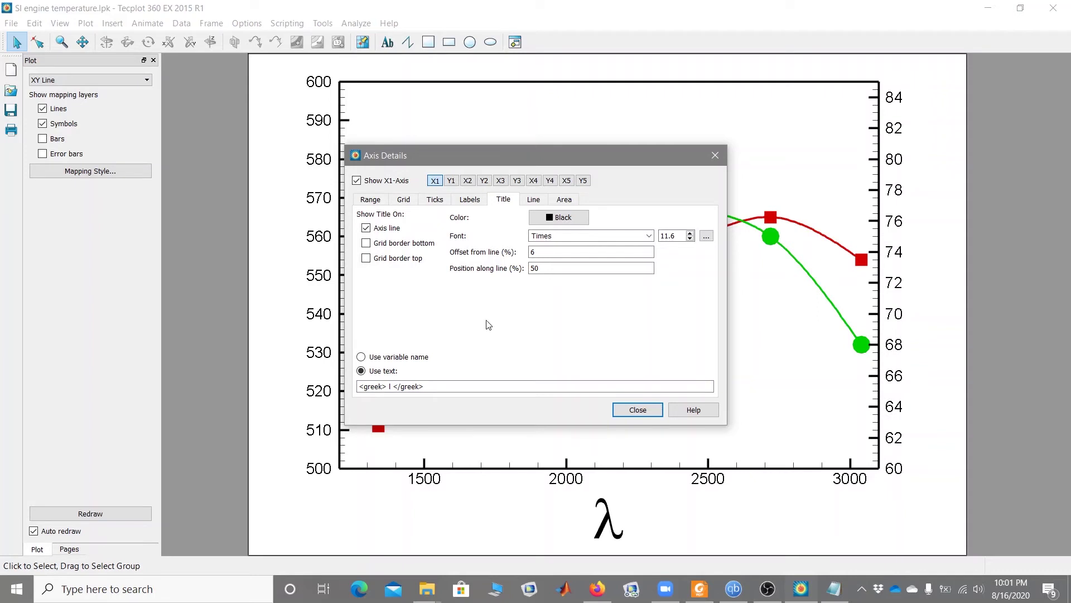
left_click(388, 388)
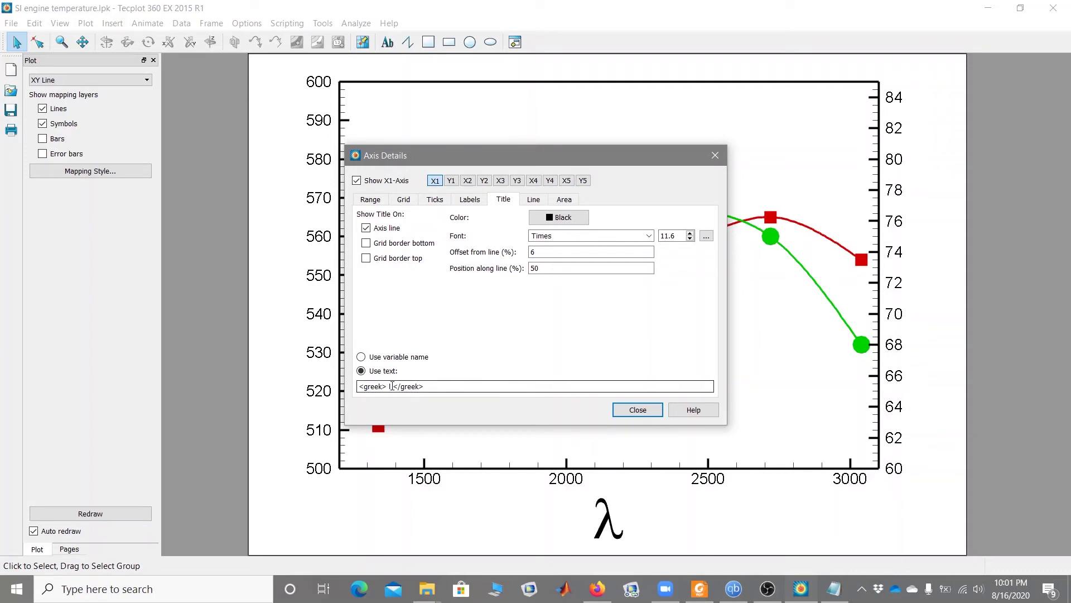
key("Delete")
type("r")
key("Return")
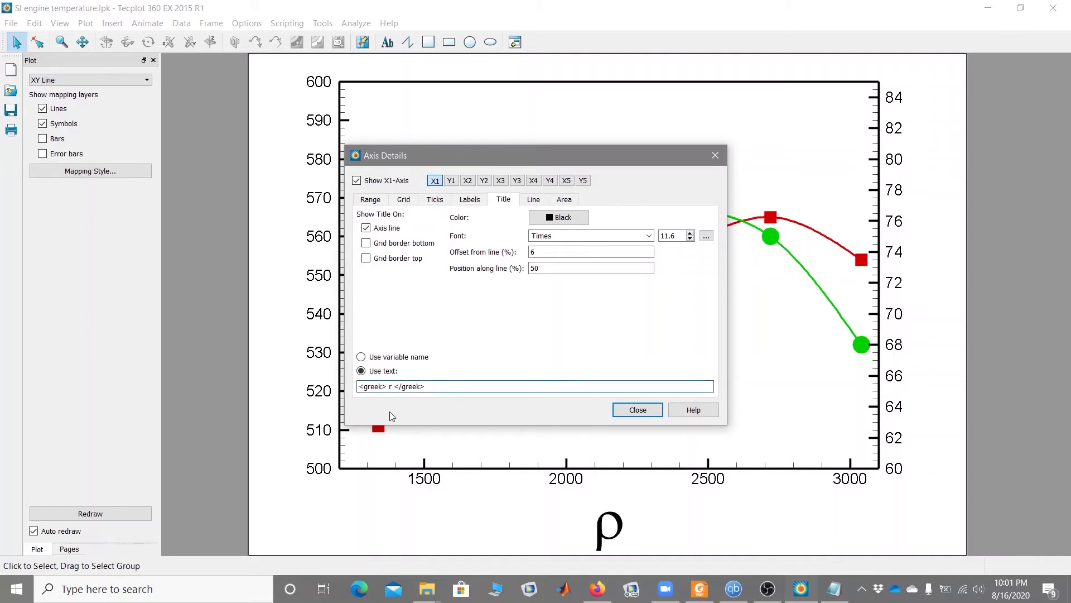
Step: Change the X1 axis title to "<greek> t </greek>" for tau, followed by "<greek> m </greek>" for mu, applying each one
key("BackSpace")
type("t")
left_click(468, 308)
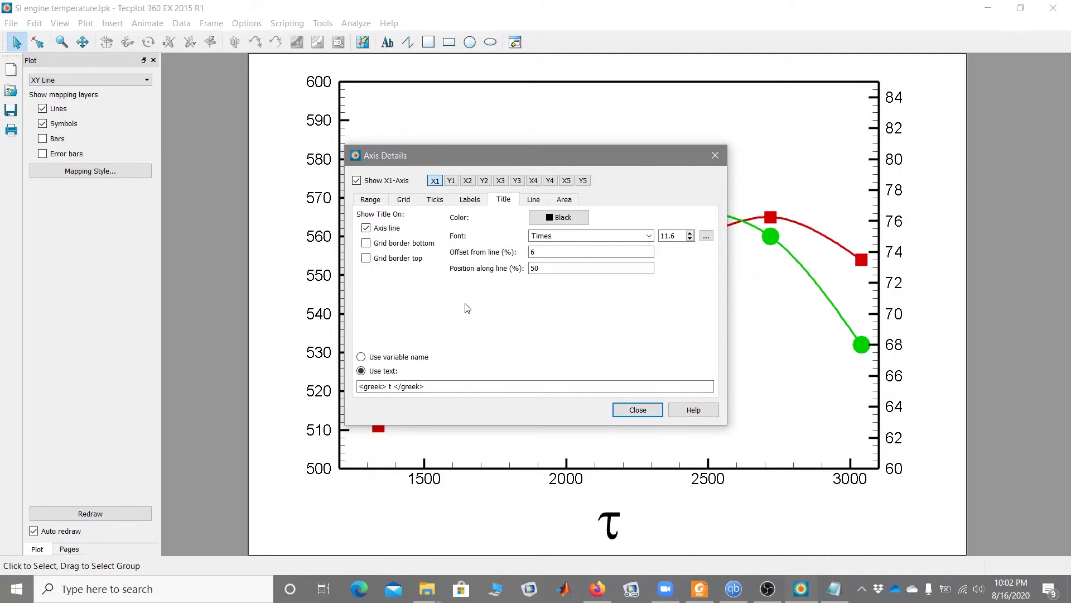
left_click(392, 390)
key("BackSpace")
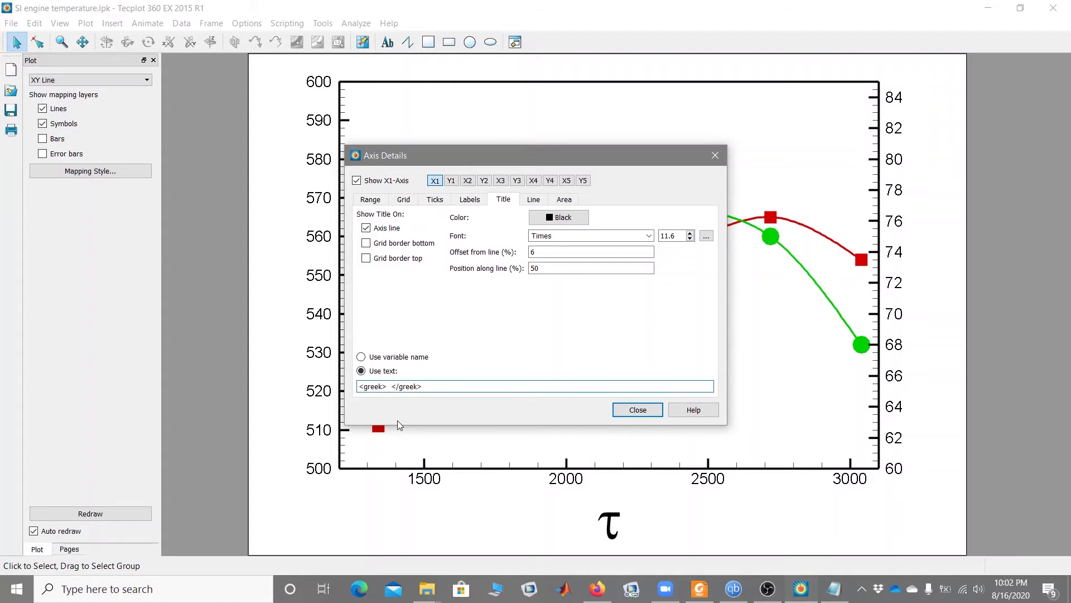
type("m")
left_click(471, 311)
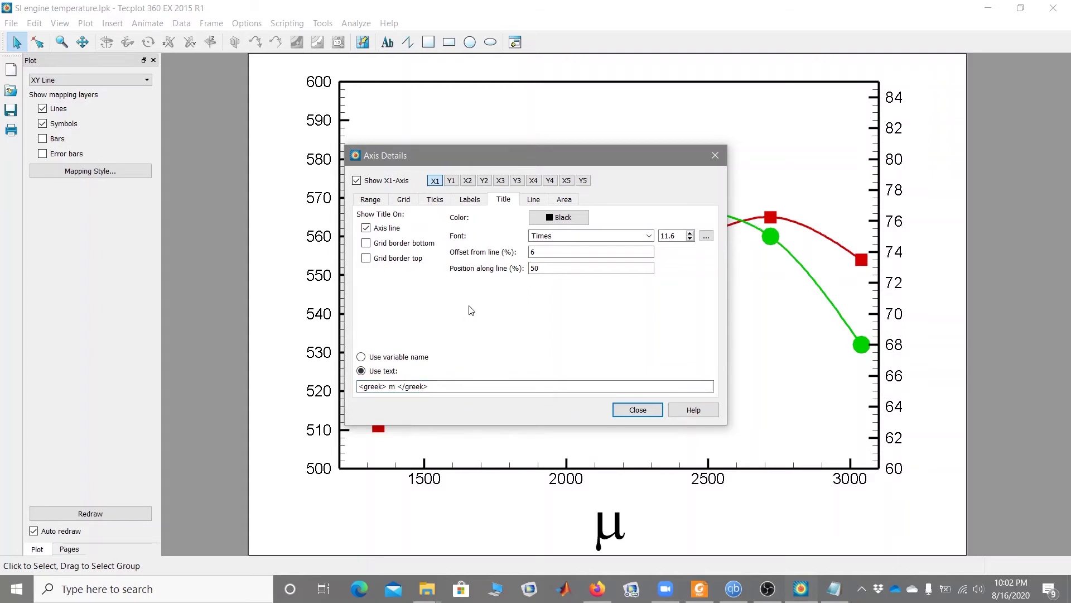
Step: Change the X1 axis title to "<greek> n </greek>" for nu, followed by "<greek> p </greek>" for pi, applying each one
left_click(397, 387)
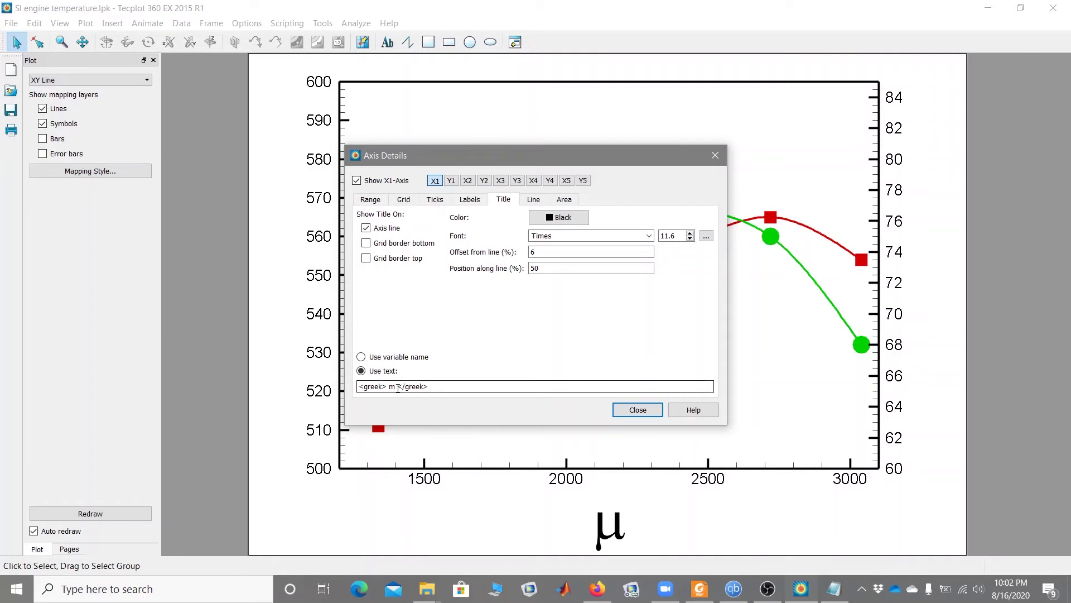
key("BackSpace")
type("n")
left_click(472, 305)
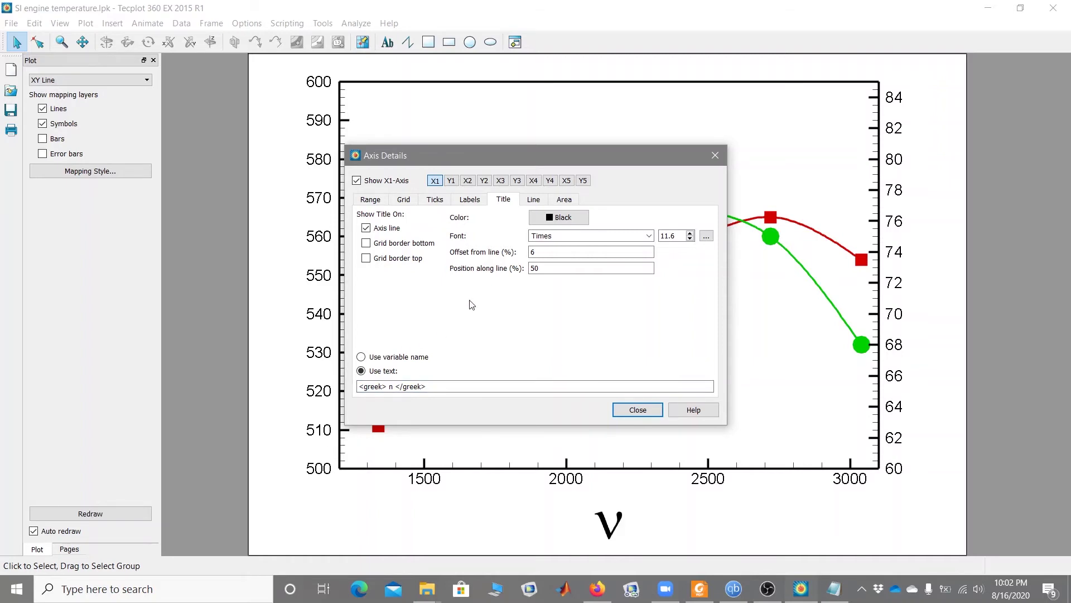
left_click(390, 387)
key("BackSpace")
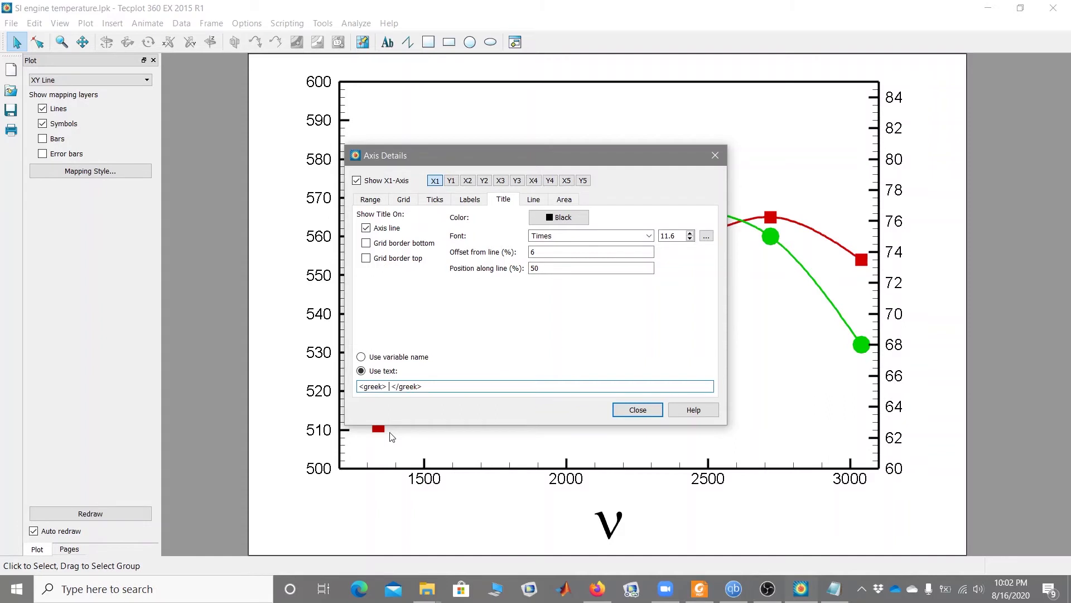
type("p")
left_click(542, 312)
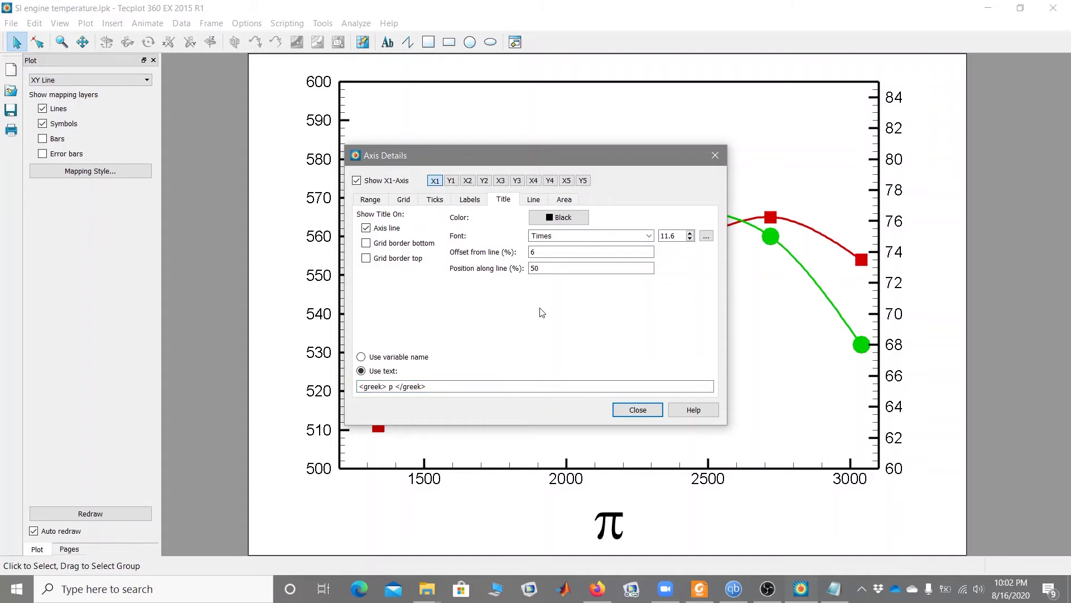
Step: Change the X1 axis title to lowercase omega with "<greek> w </greek>", followed by uppercase omega with "<greek> W </greek>"
left_click(394, 386)
key("BackSpace")
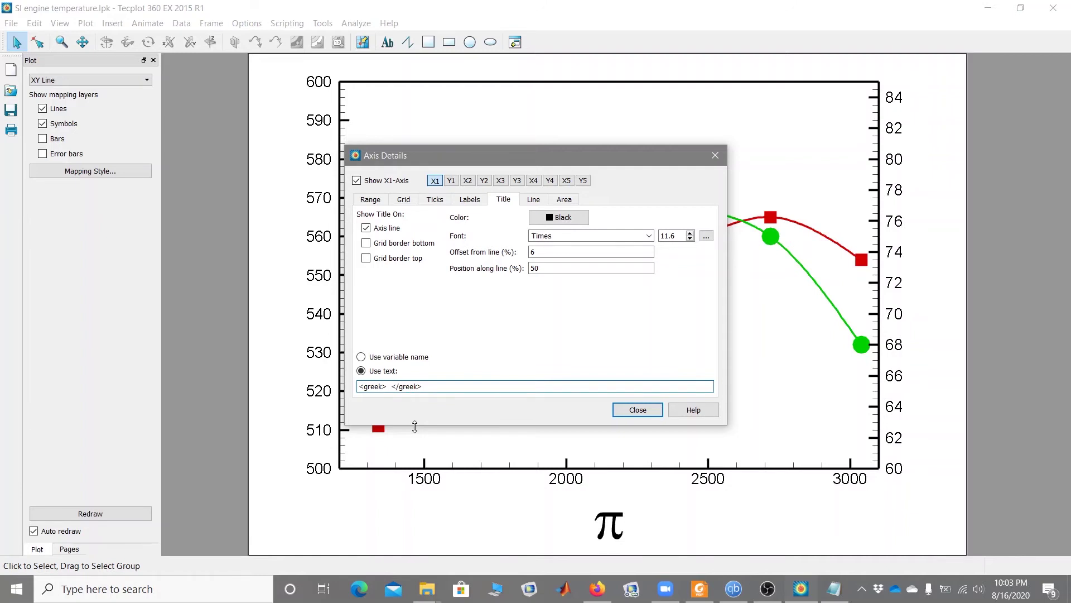
type("w")
left_click(475, 333)
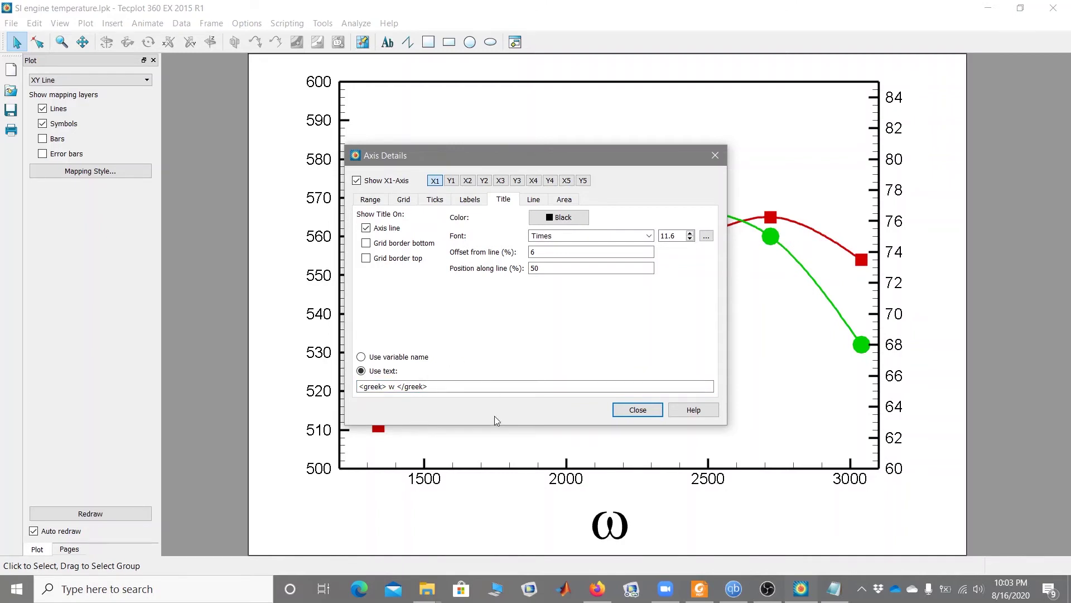
left_click(394, 386)
key("BackSpace")
type("W")
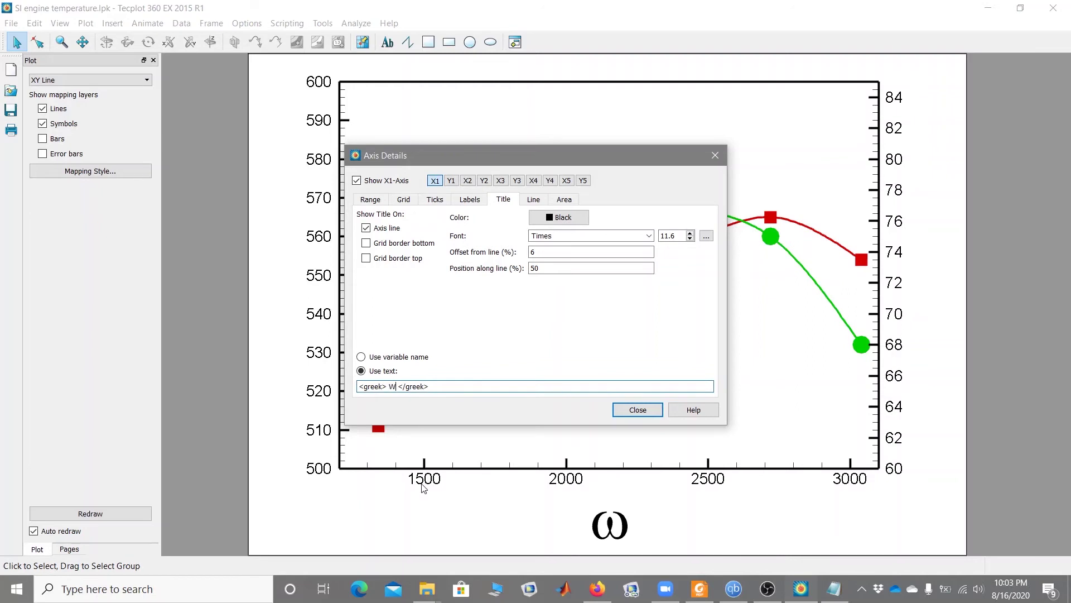
left_click(481, 342)
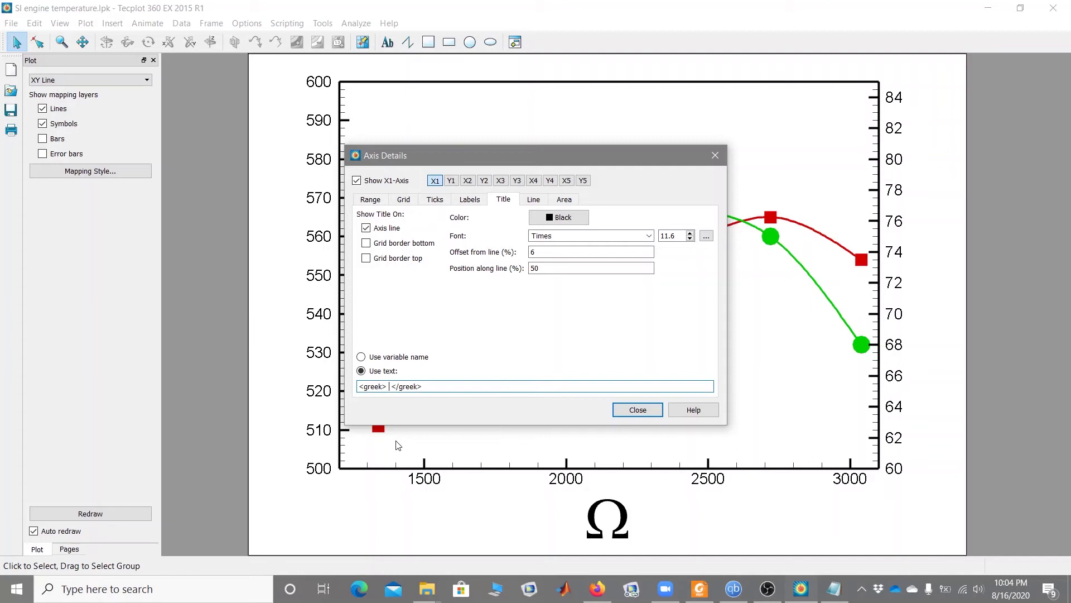
Step: Set the X1 axis title to lowercase delta with "<greek> d </greek>" and move the Axis Details dialog aside to uncover more of the plot
type("d")
left_click(482, 326)
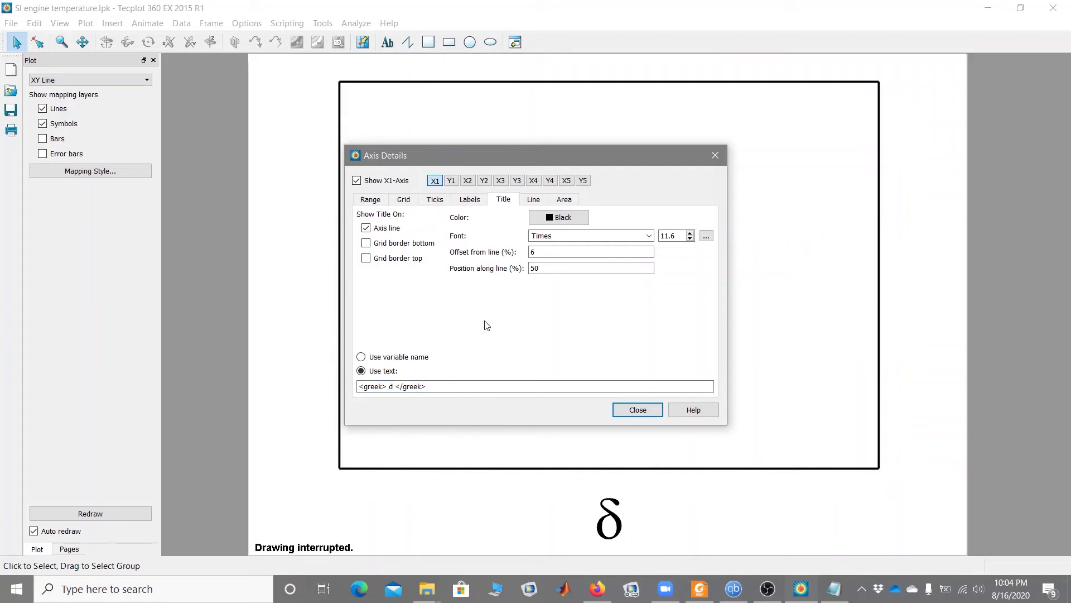
left_click_drag(503, 155, 562, 171)
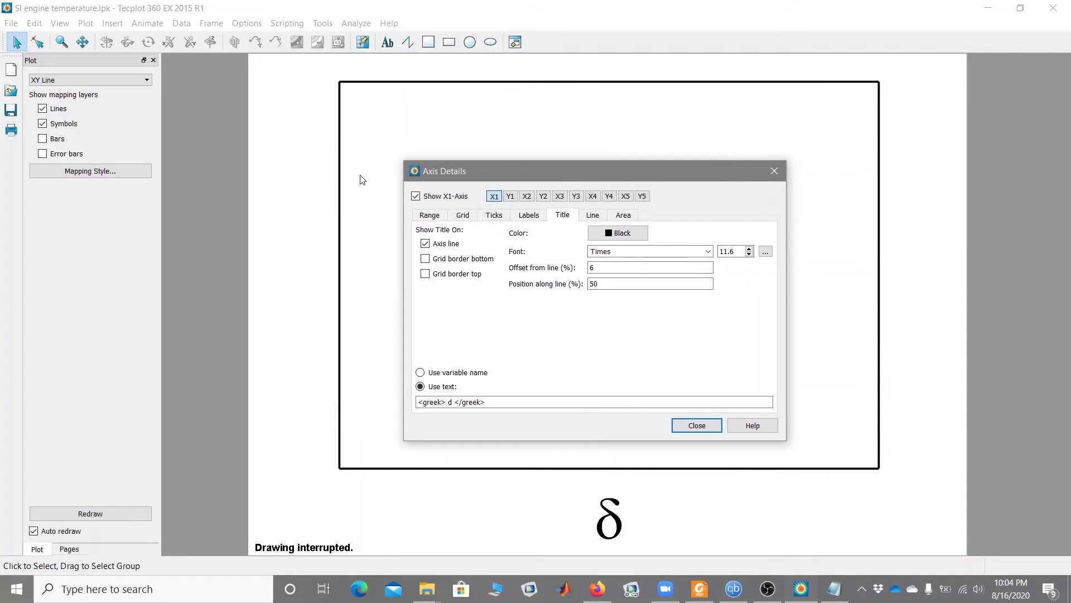
left_click(365, 177)
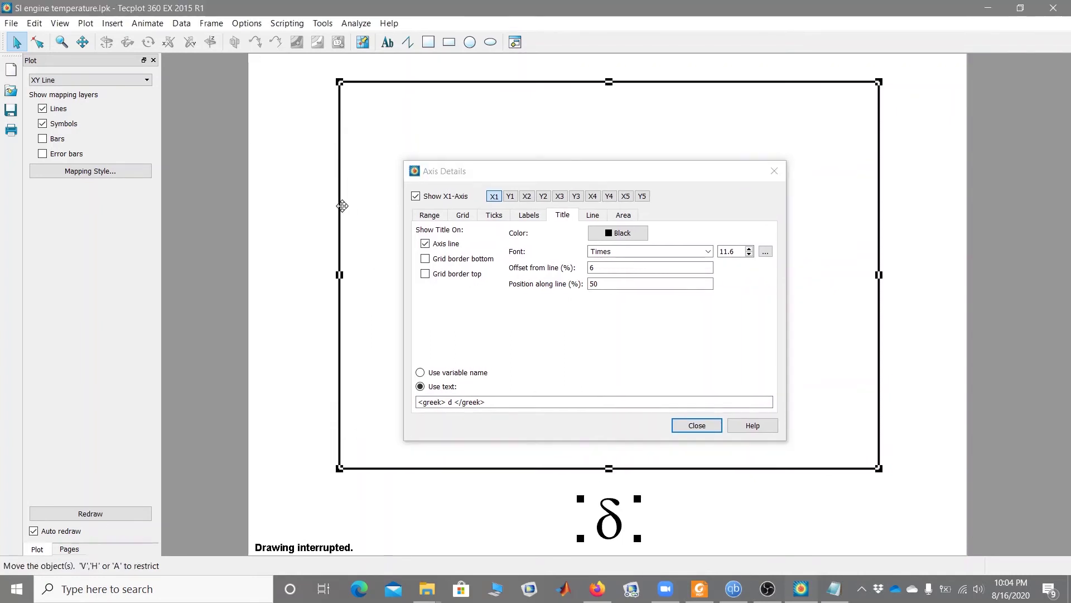
left_click_drag(539, 174, 382, 174)
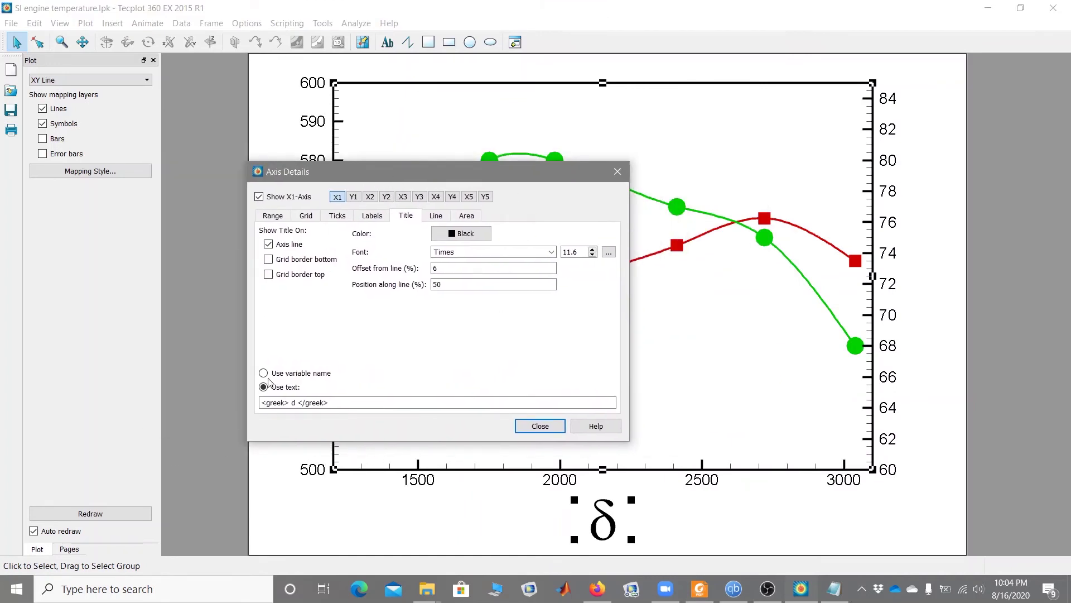
Step: Change the X1 axis title to uppercase delta by setting its text to "<greek> D </greek>"
left_click(297, 403)
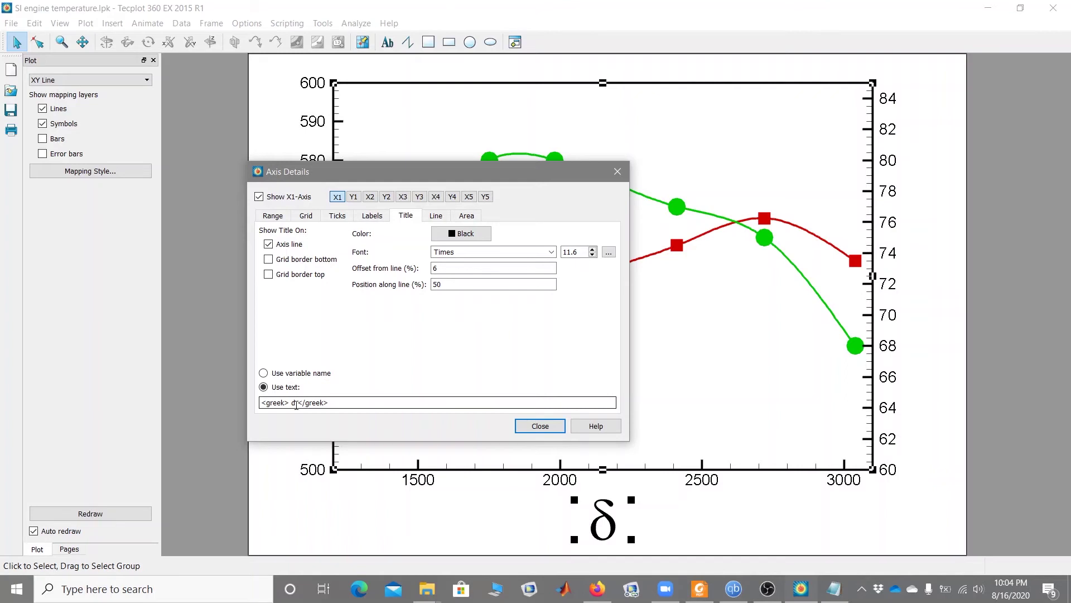
key("BackSpace")
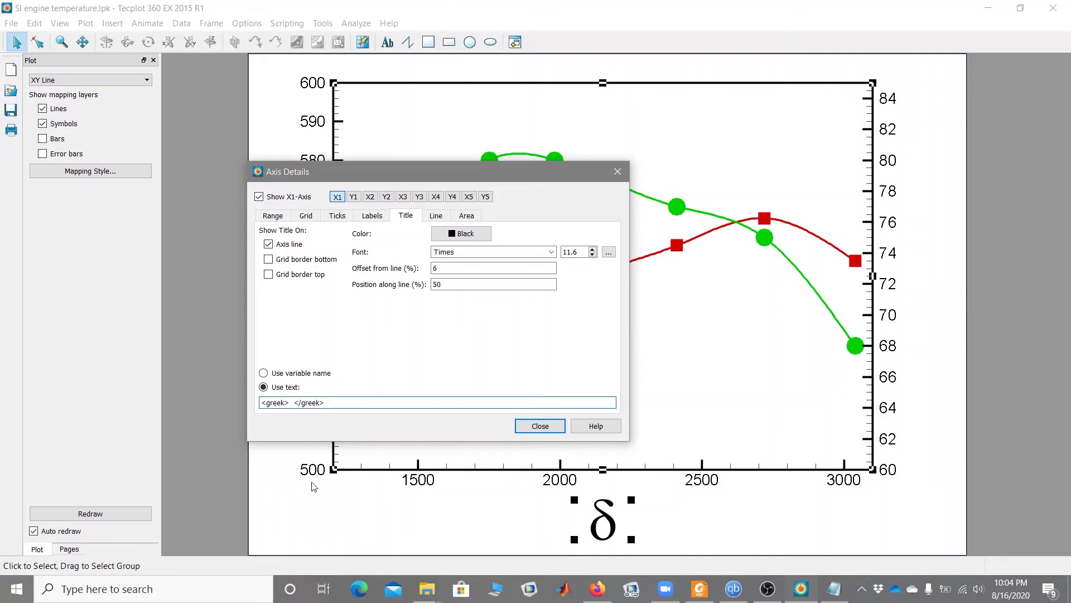
type("D")
left_click(384, 349)
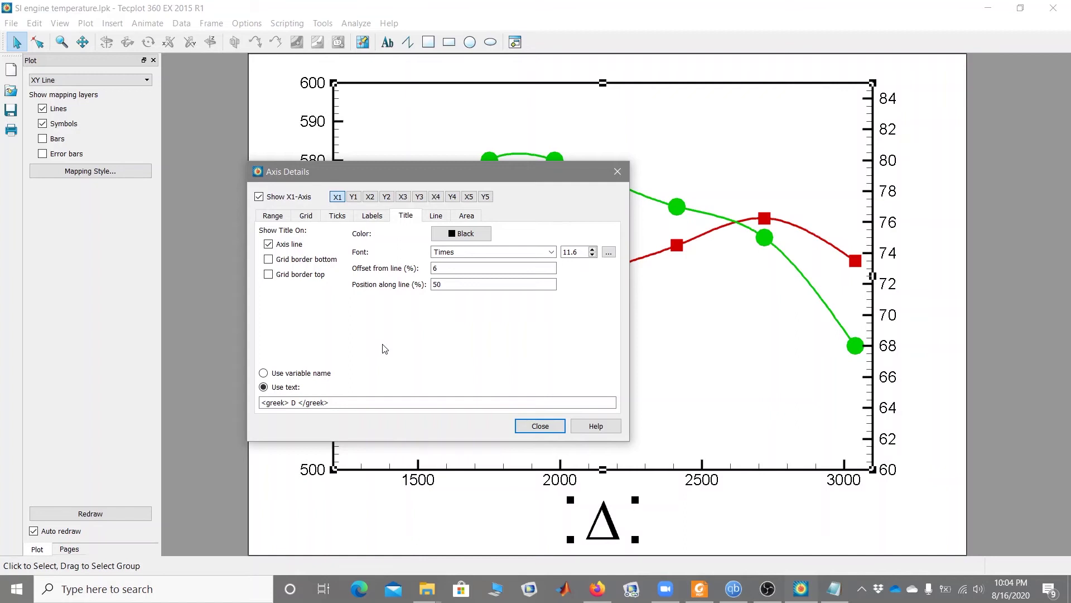
Step: Change the X1 axis title to lowercase theta with "<greek> q </greek>", followed by uppercase theta with "<greek> Q </greek>"
left_click(295, 402)
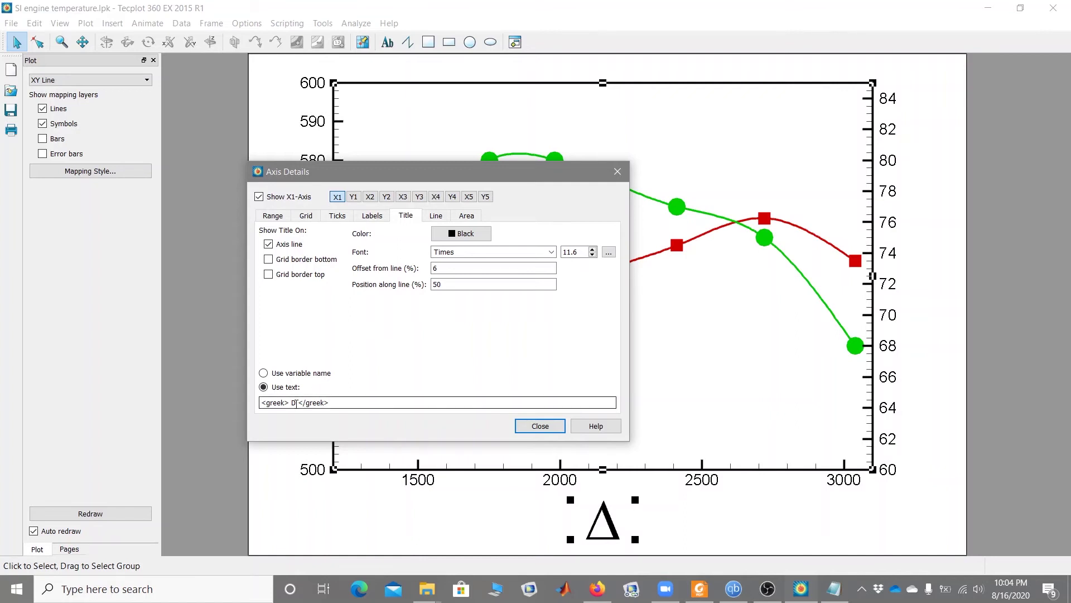
key("BackSpace")
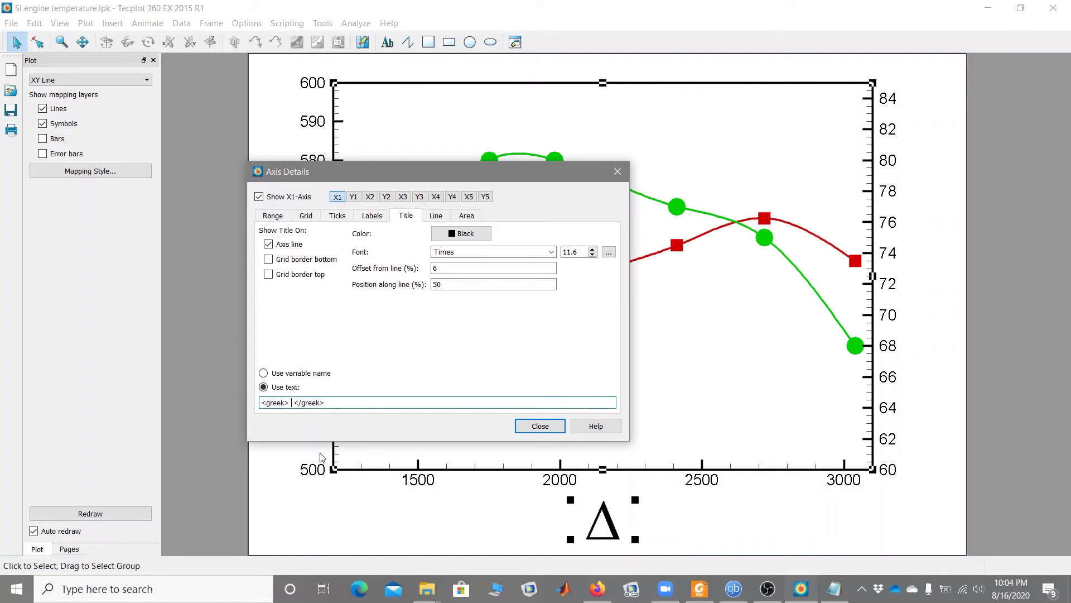
type("q")
key("Return")
left_click(294, 402)
key("BackSpace")
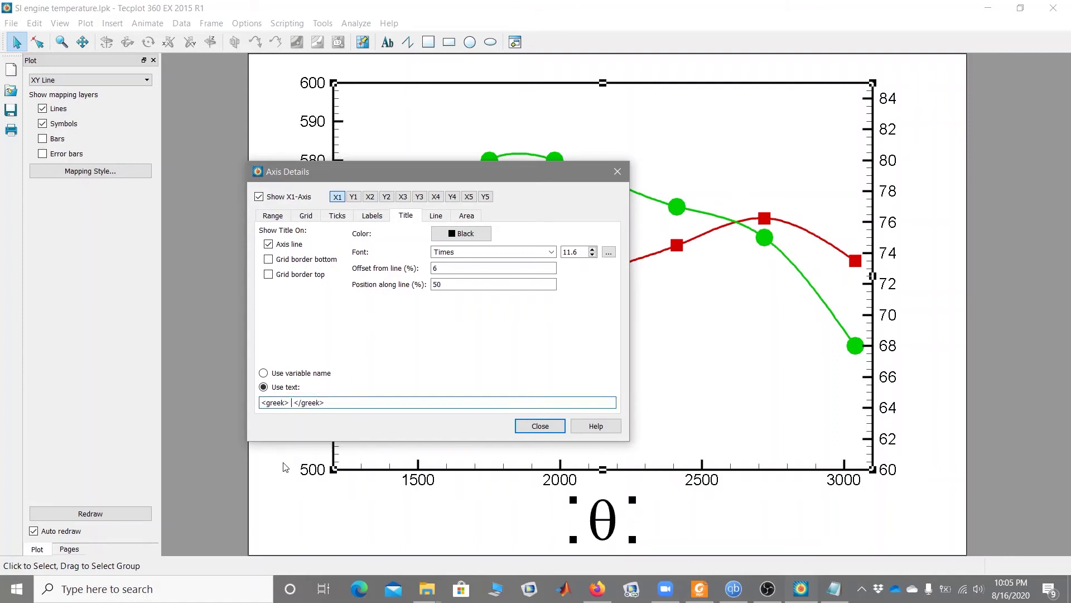
type("Q")
key("Return")
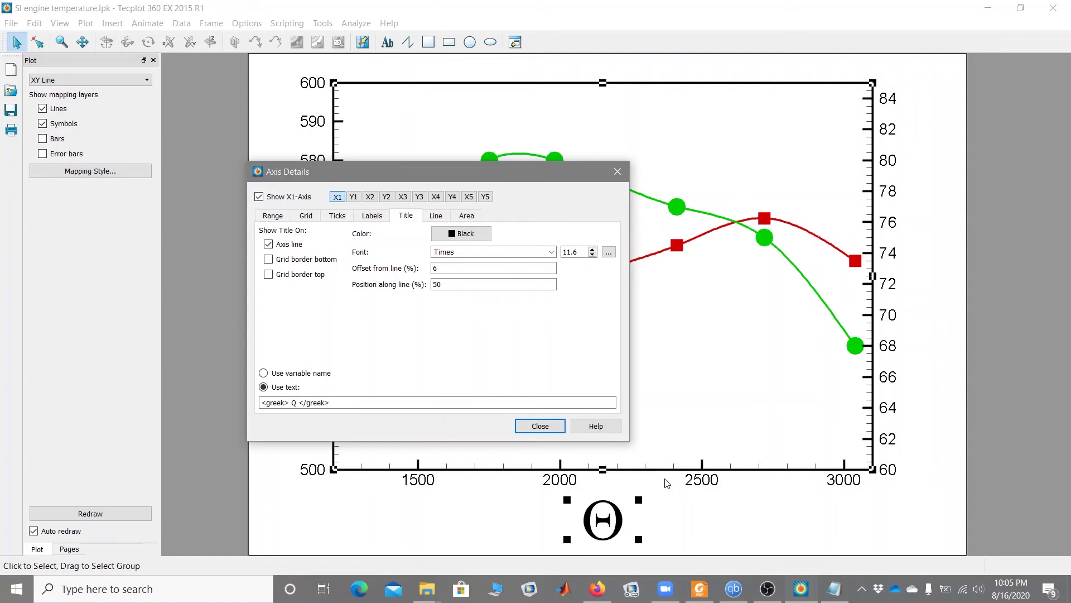
Step: Change the X1 axis title to lowercase sigma with "<greek> s </greek>", followed by uppercase sigma with "<greek> S </greek>"
left_click(297, 402)
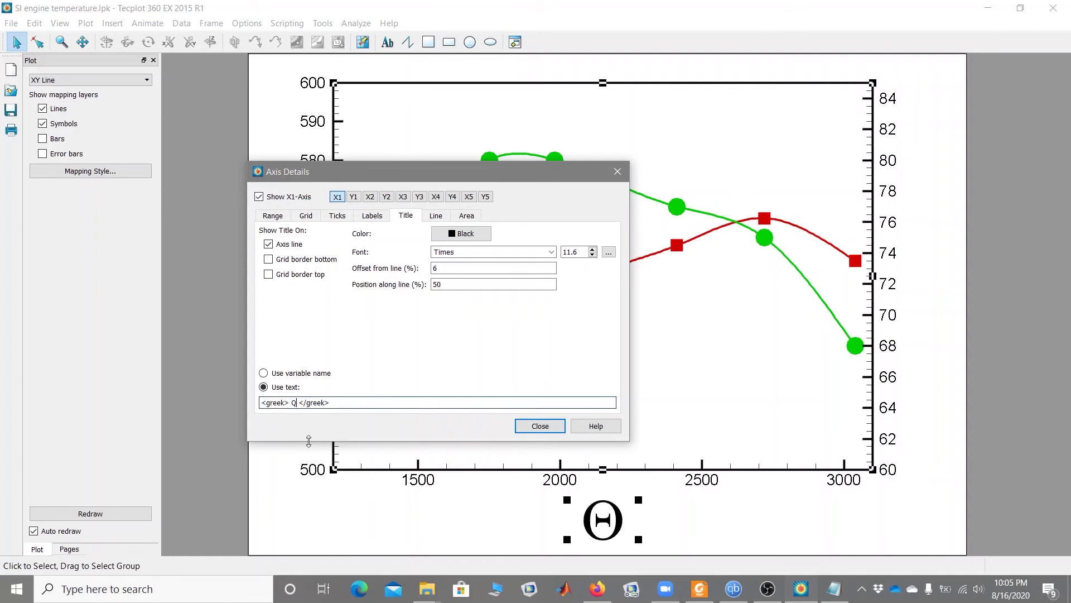
key("BackSpace")
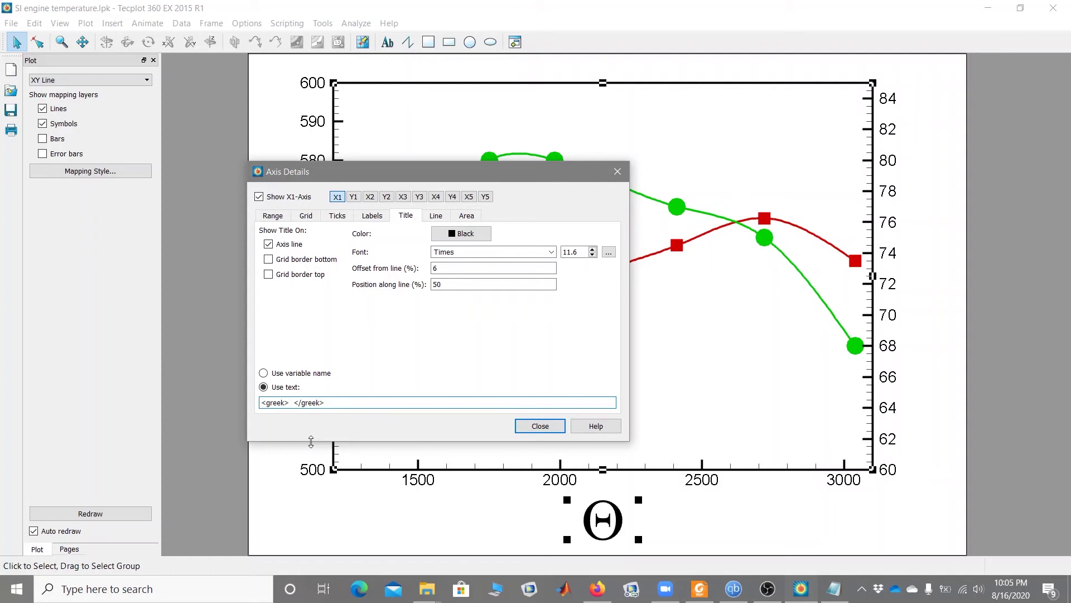
type("s")
key("Return")
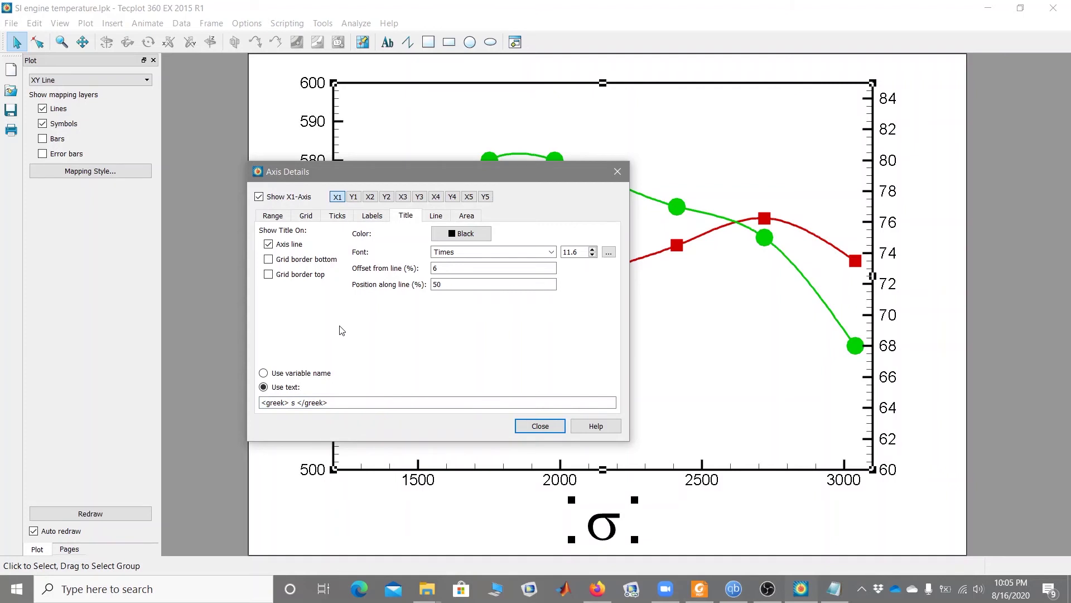
left_click(295, 403)
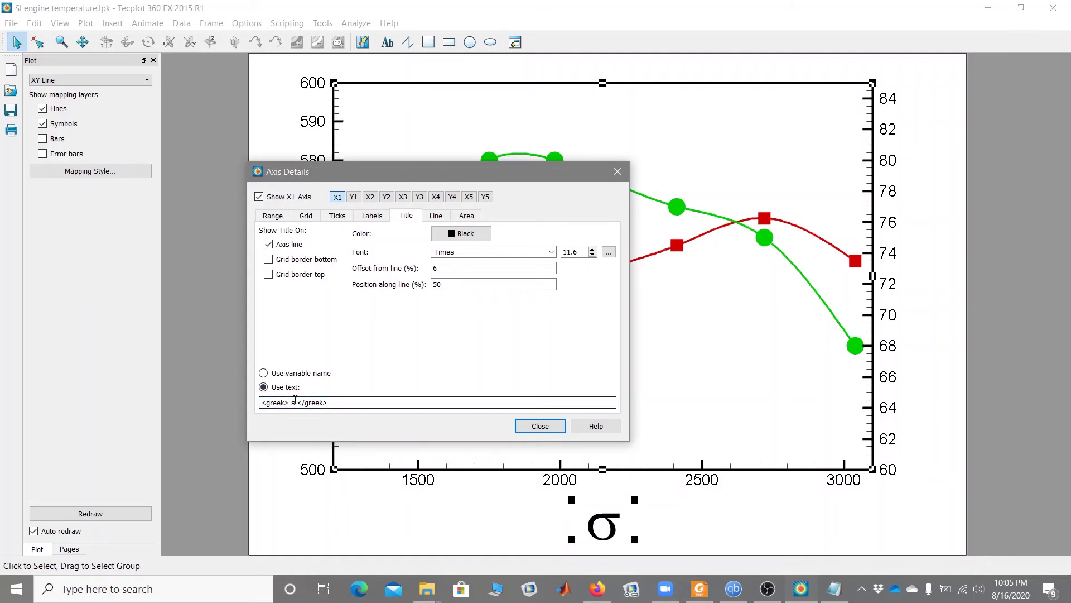
key("BackSpace")
type("S")
left_click(374, 333)
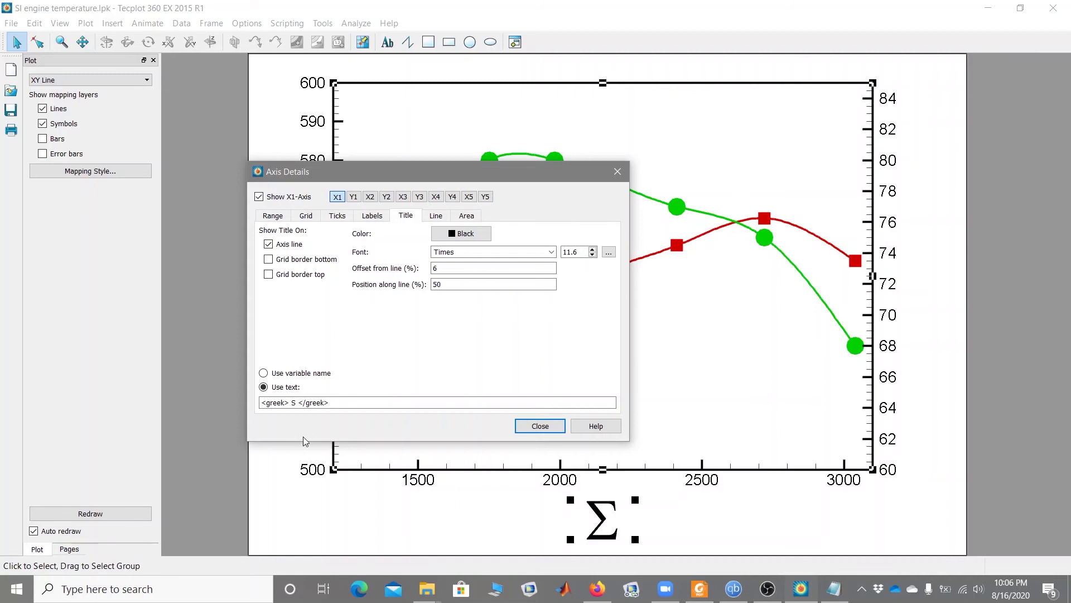
Step: Change the X1 axis title to lowercase phi by setting its text to "<greek> f </greek>"
left_click(296, 402)
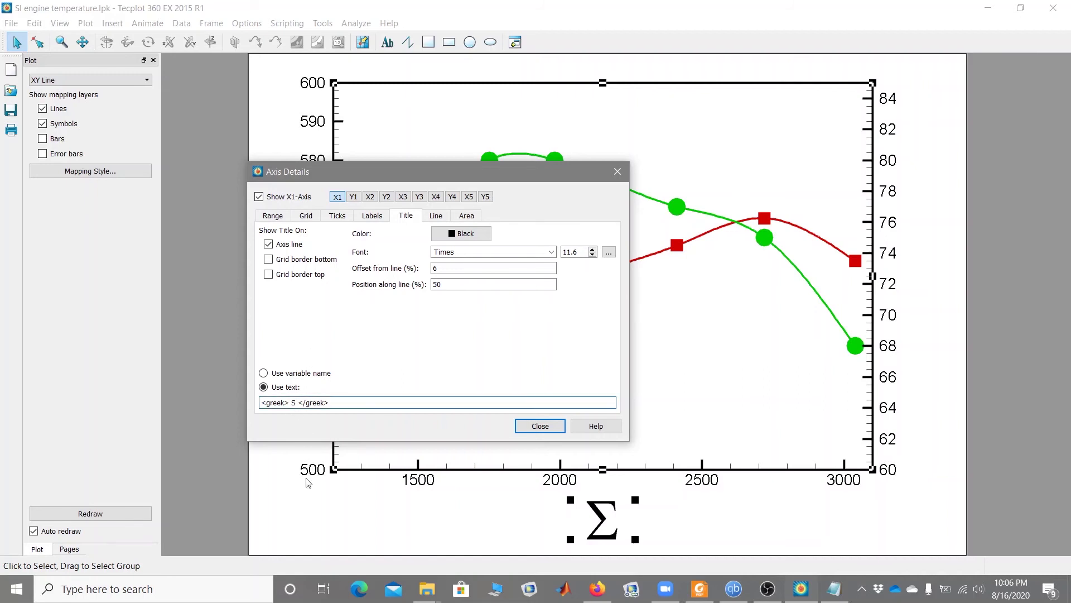
key("BackSpace")
type("f")
left_click(424, 348)
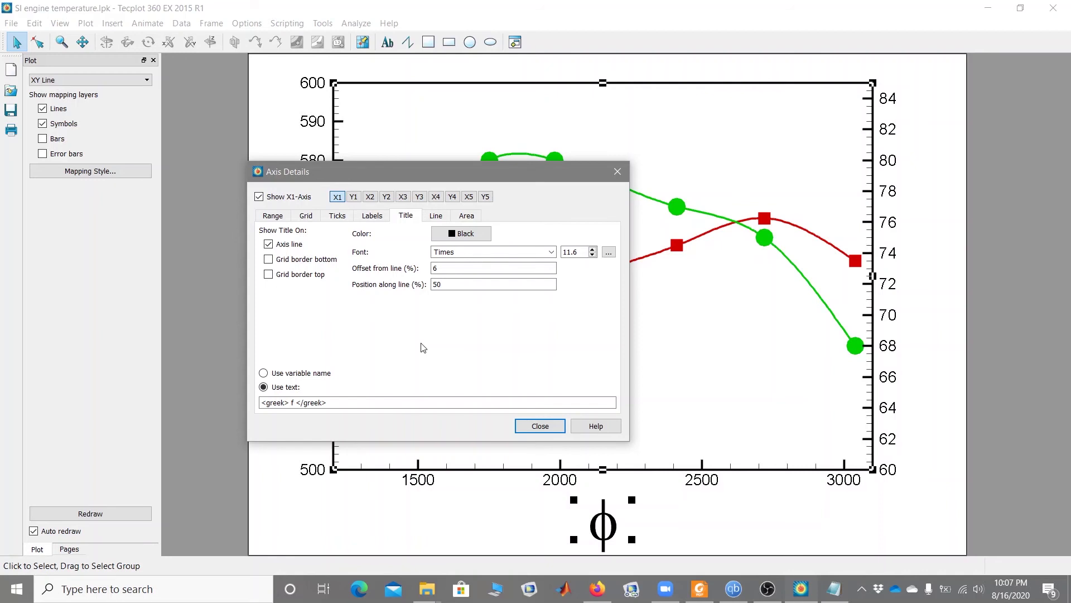
Step: Change the X1 axis title to uppercase alpha by setting its text to "<greek> A </greek>"
left_click(296, 402)
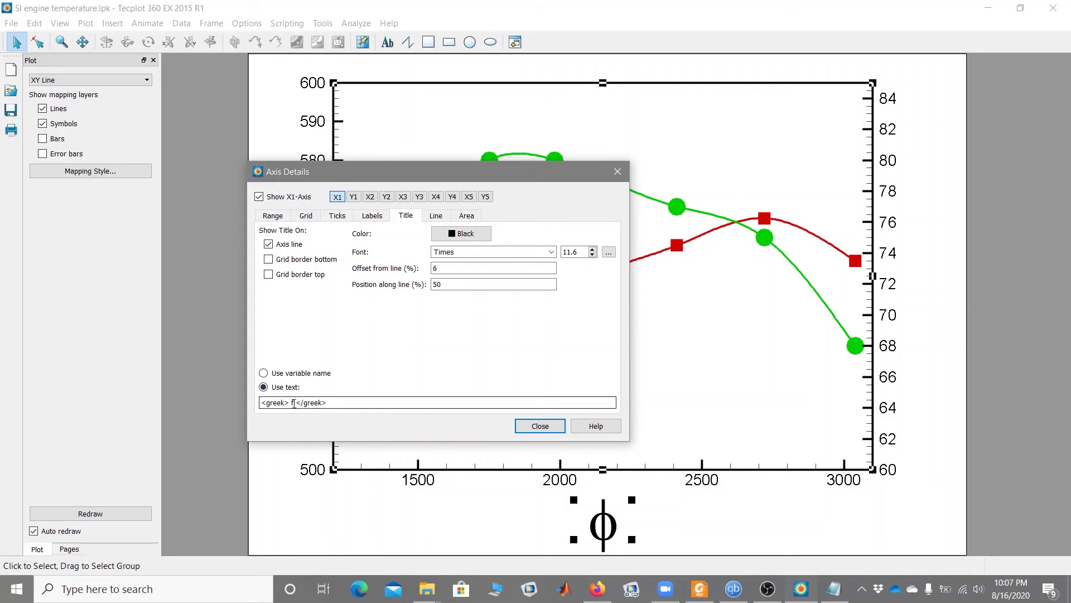
key("BackSpace")
type("A")
left_click(431, 359)
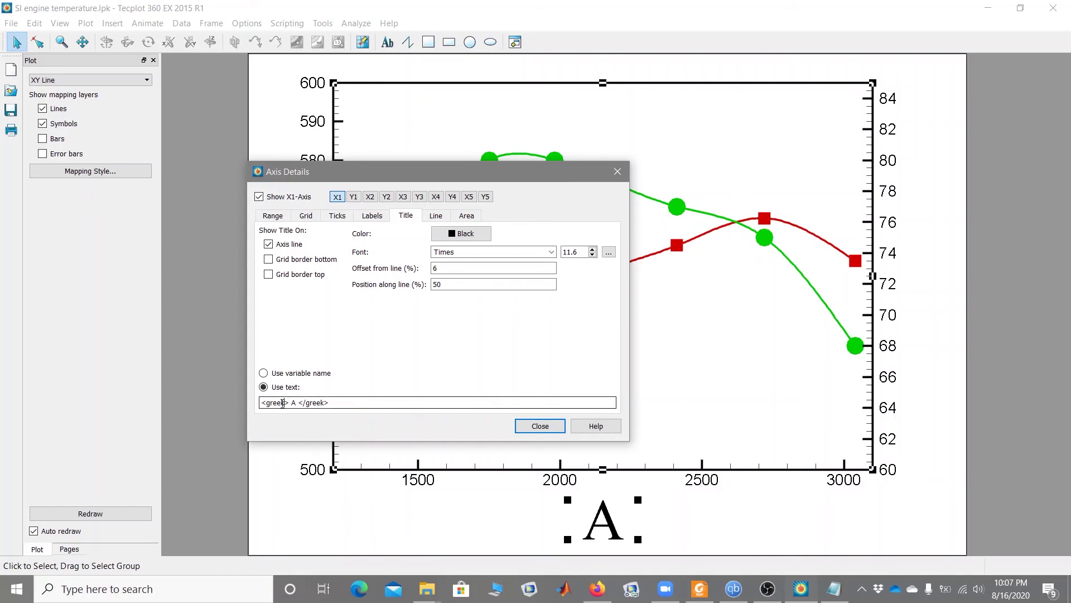
Step: Highlight the closing greek tag and the letter between the tags in the X1 axis title text to point out the syntax
left_click_drag(289, 402, 338, 403)
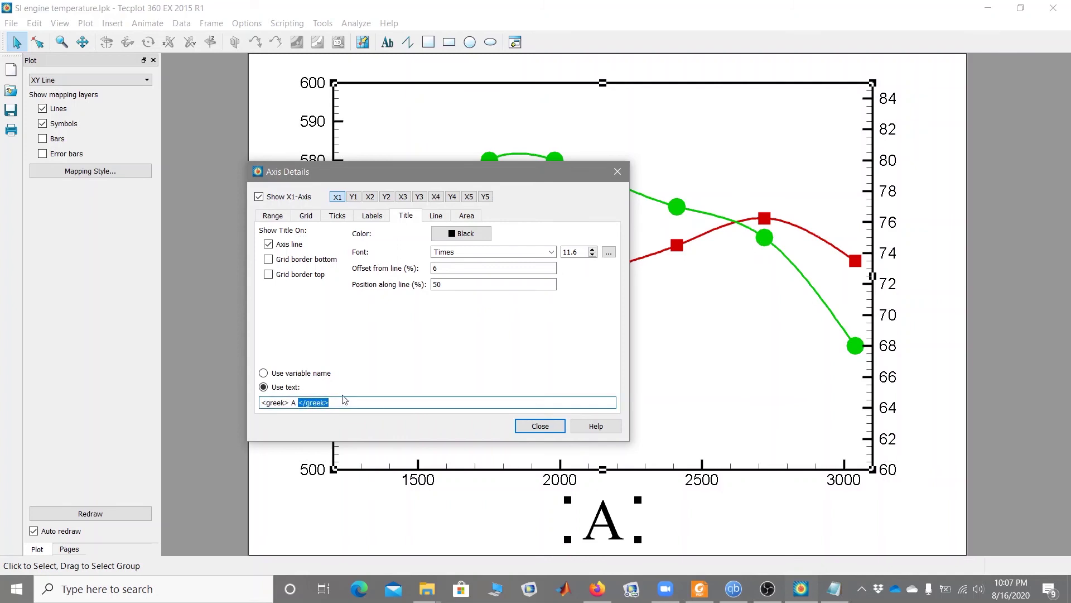
left_click(296, 403)
left_click_drag(297, 402, 290, 402)
left_click(374, 403)
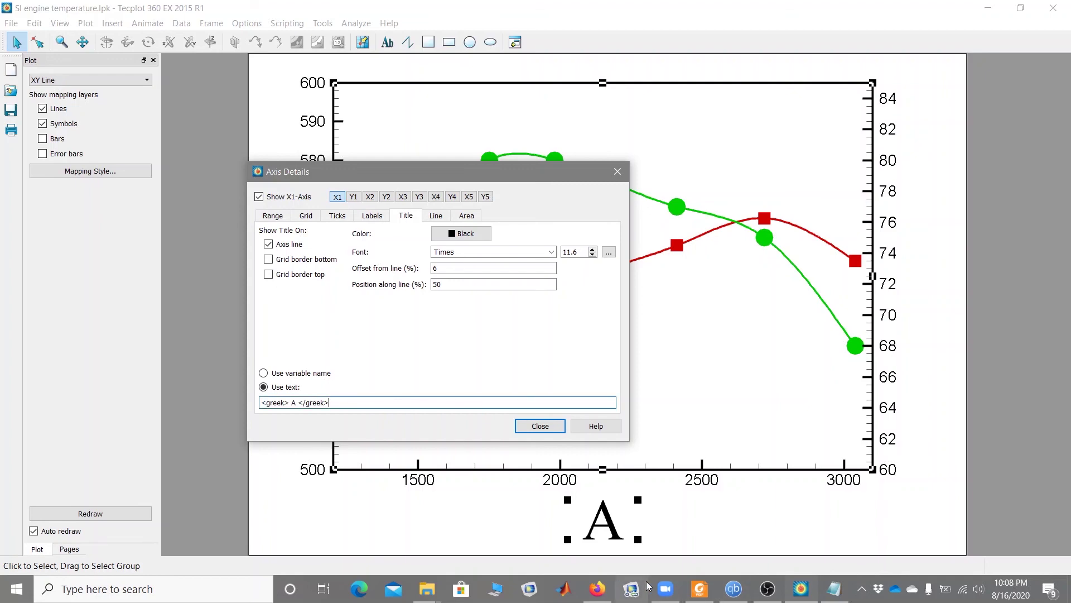
Step: Switch to the Overleaf Greek letters list in Firefox, highlight the initials of the alpha, beta and gamma commands, and select the page address
left_click(598, 589)
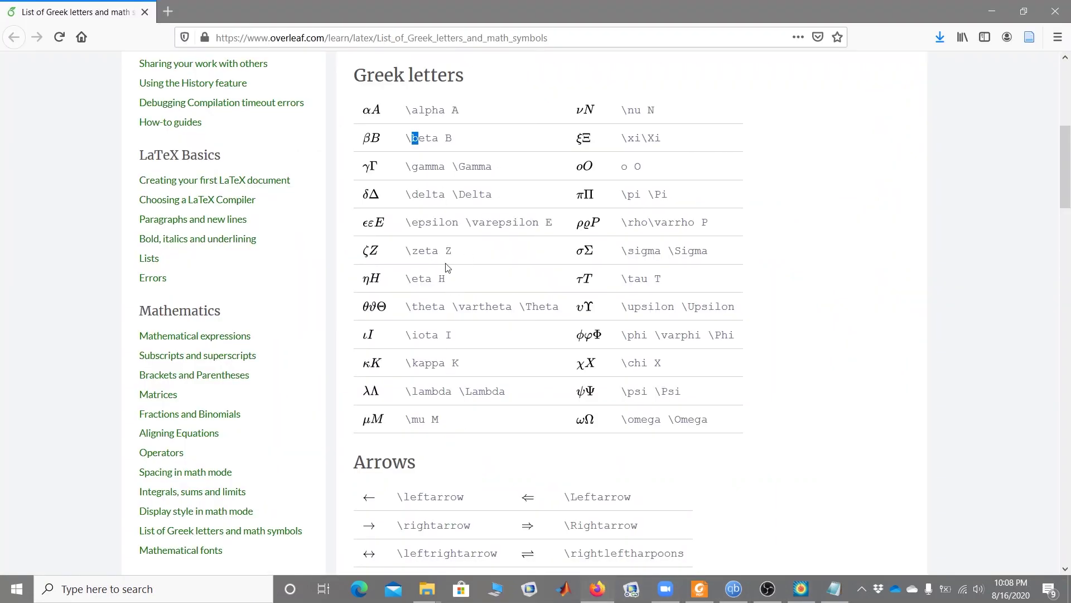
left_click(464, 113)
left_click_drag(417, 113, 411, 113)
left_click_drag(418, 139, 413, 140)
left_click_drag(418, 168, 415, 170)
left_click(381, 214)
left_click_drag(414, 171, 413, 170)
left_click_drag(466, 170, 459, 170)
left_click(425, 225)
left_click(562, 41)
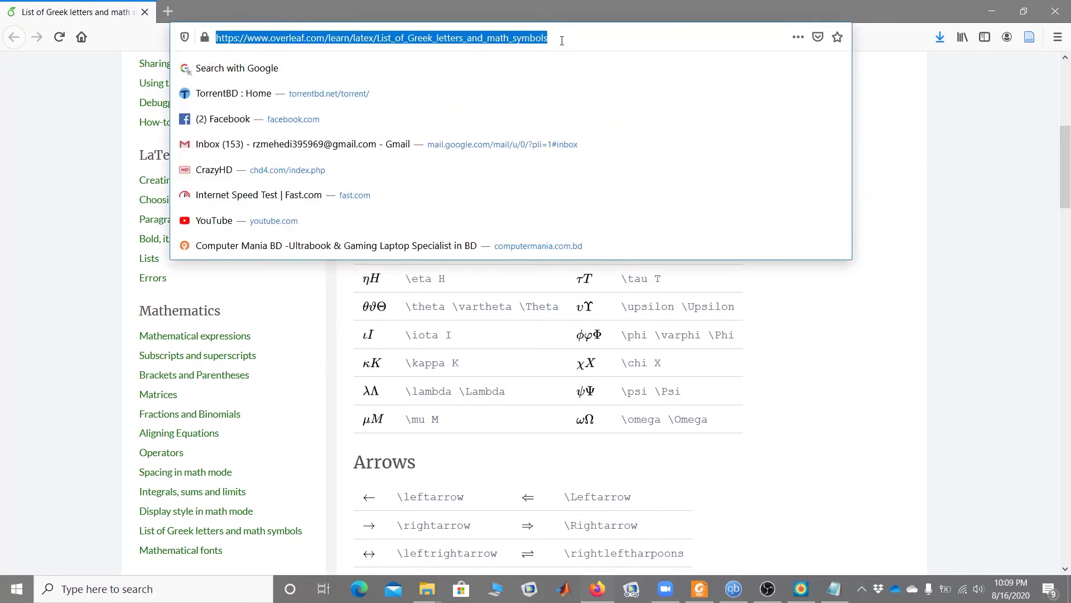